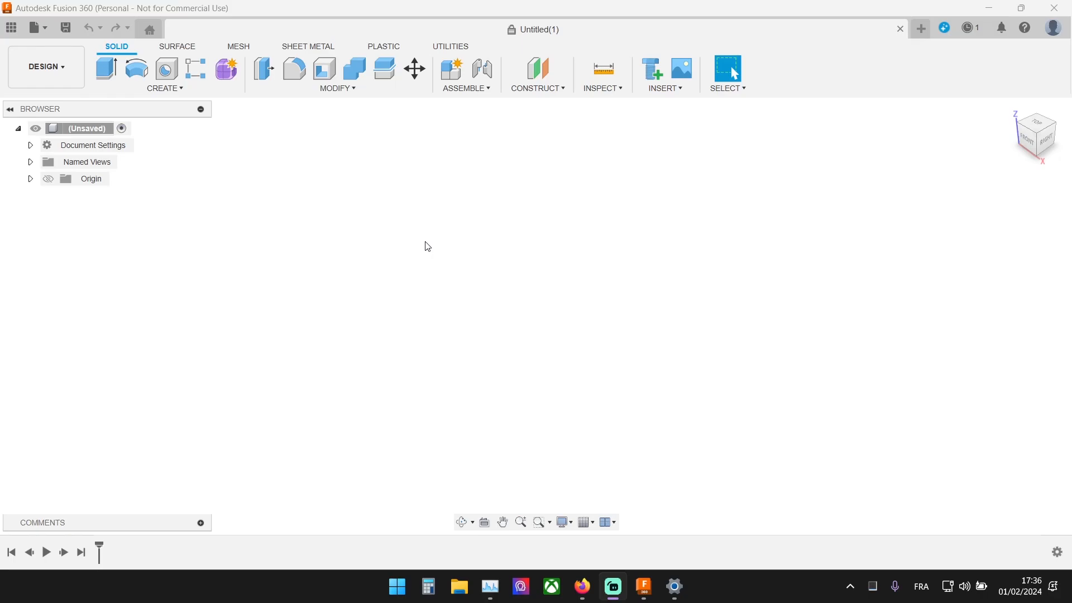
- Start a new sketch on the vertical YZ origin plane, using the surface modelling tools
left_click(177, 47)
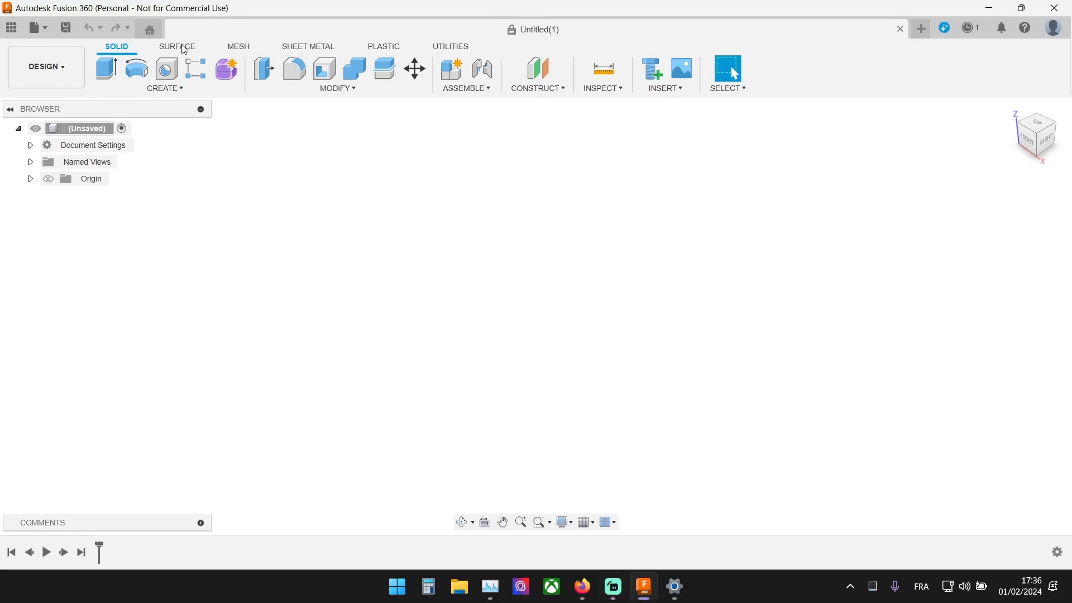
left_click(106, 69)
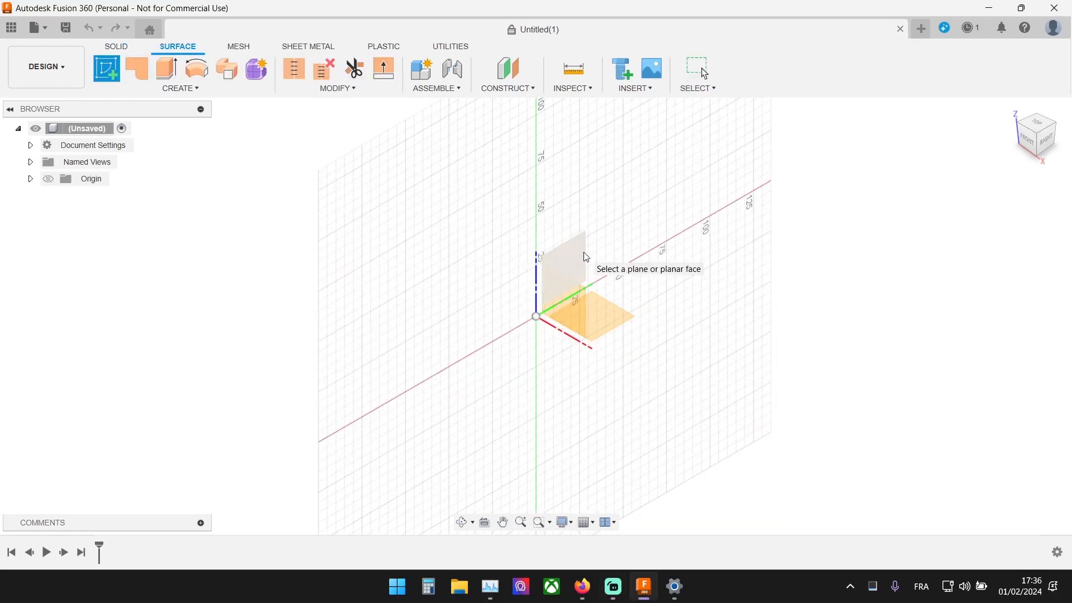
left_click(582, 258)
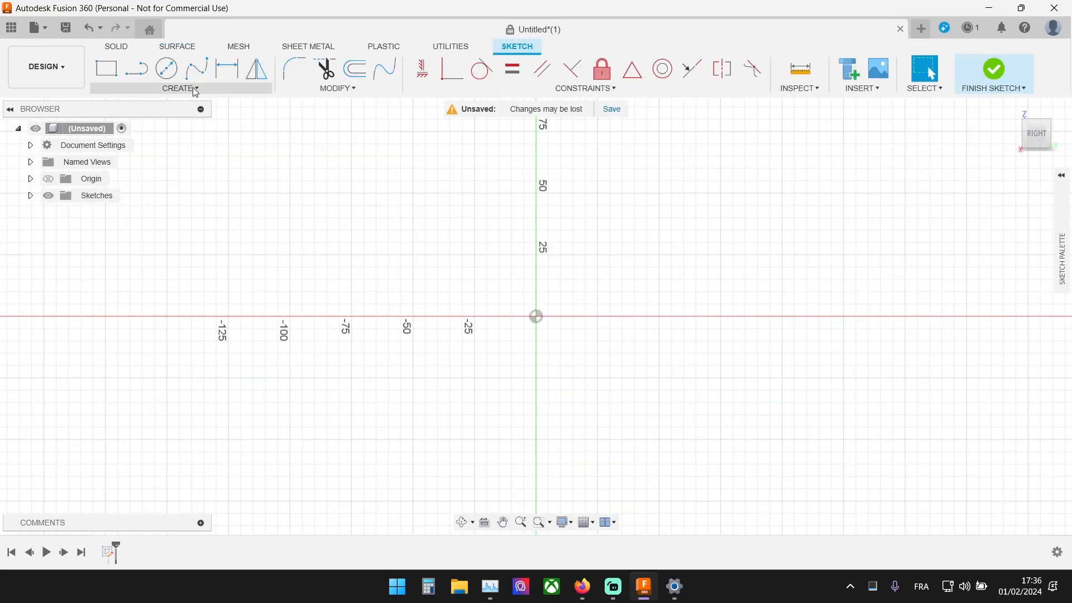
- Sketch a circumscribed polygon centred on the origin with a radius of 37/2 mm and 8 sides
left_click(153, 90)
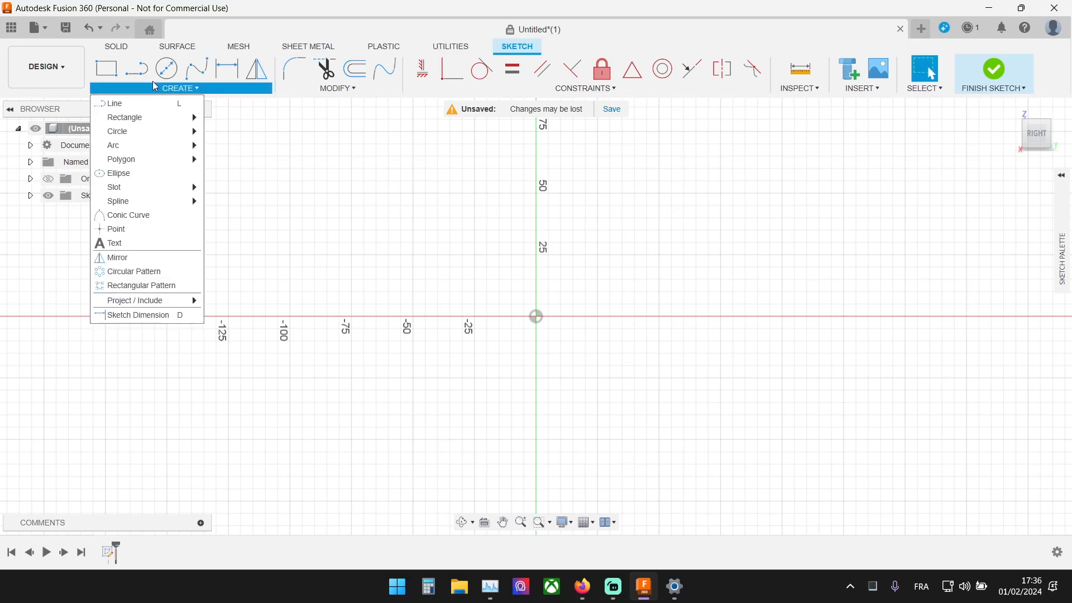
mouse_move(129, 162)
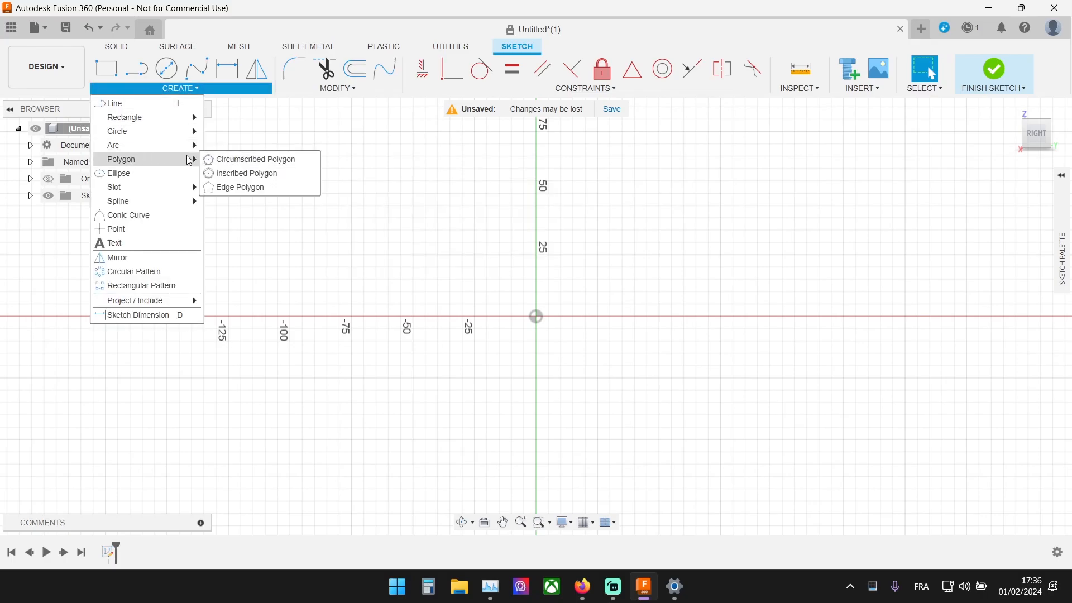
left_click(254, 160)
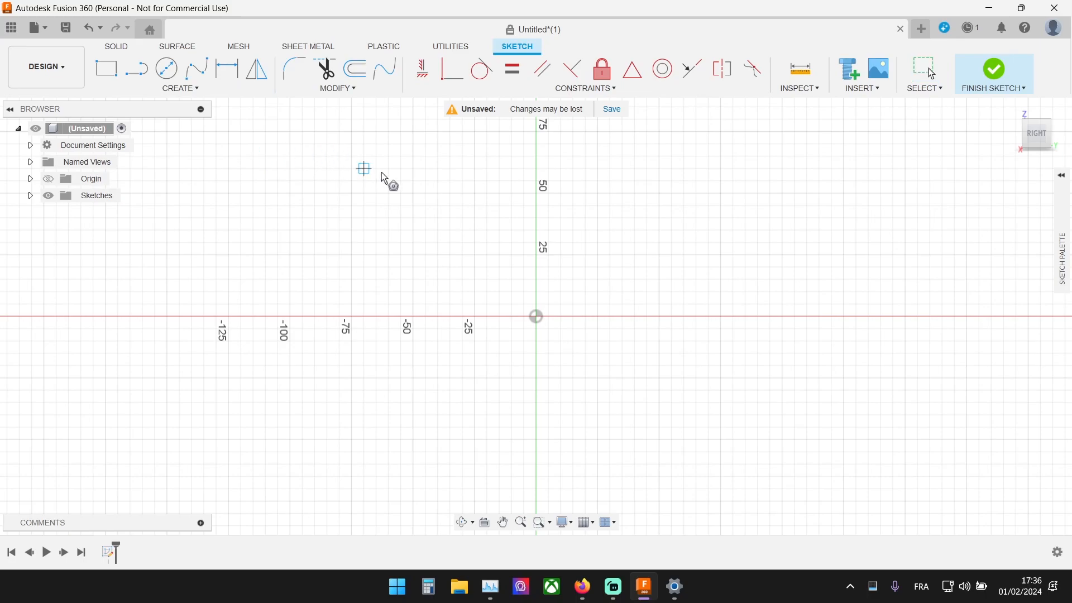
left_click(536, 316)
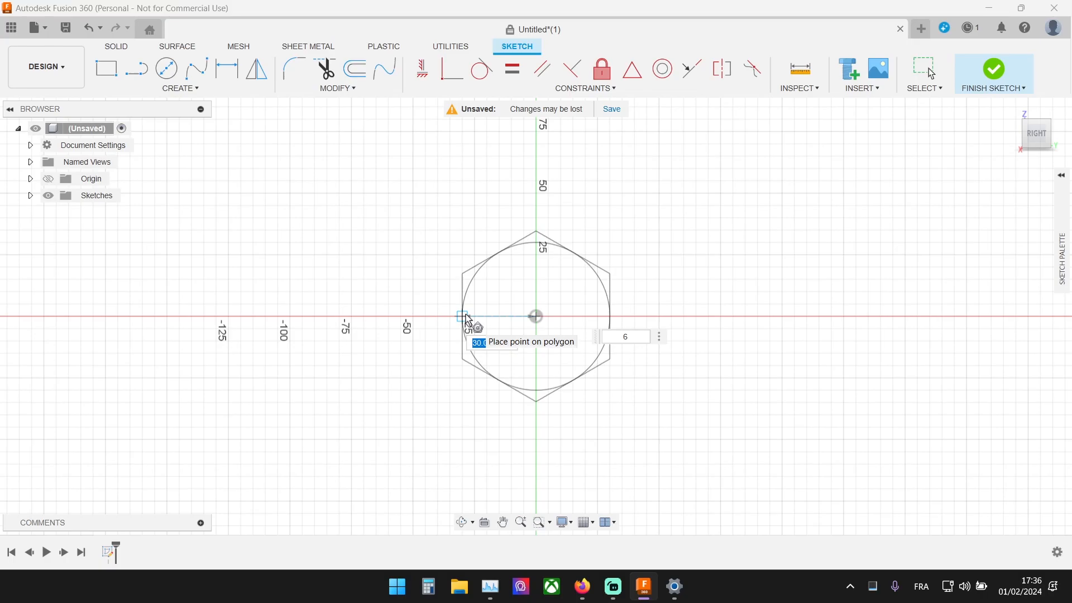
scroll(468, 319, "up", 5)
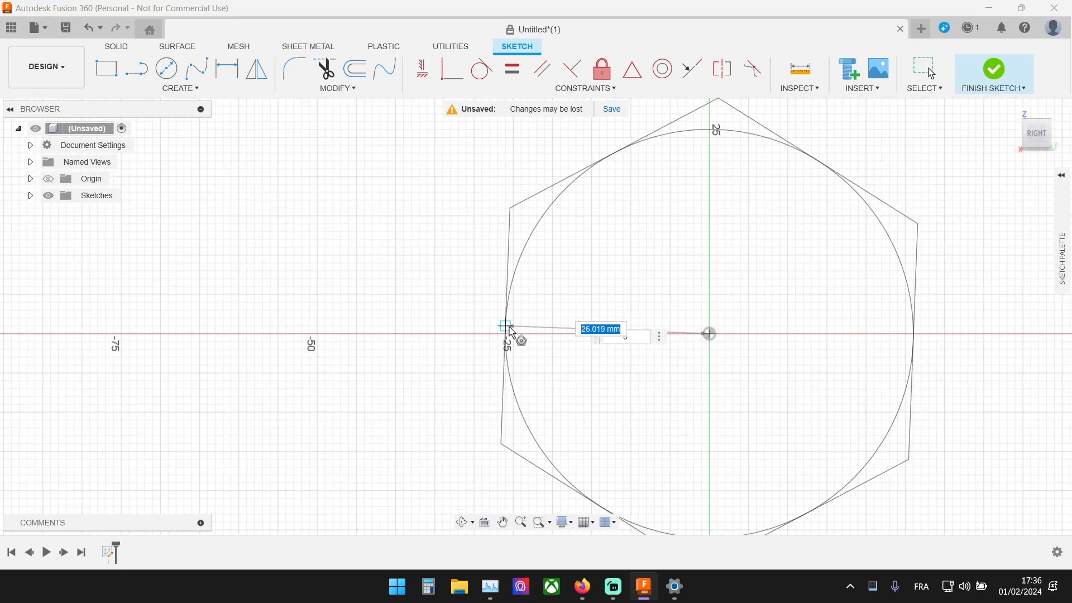
type("37/2")
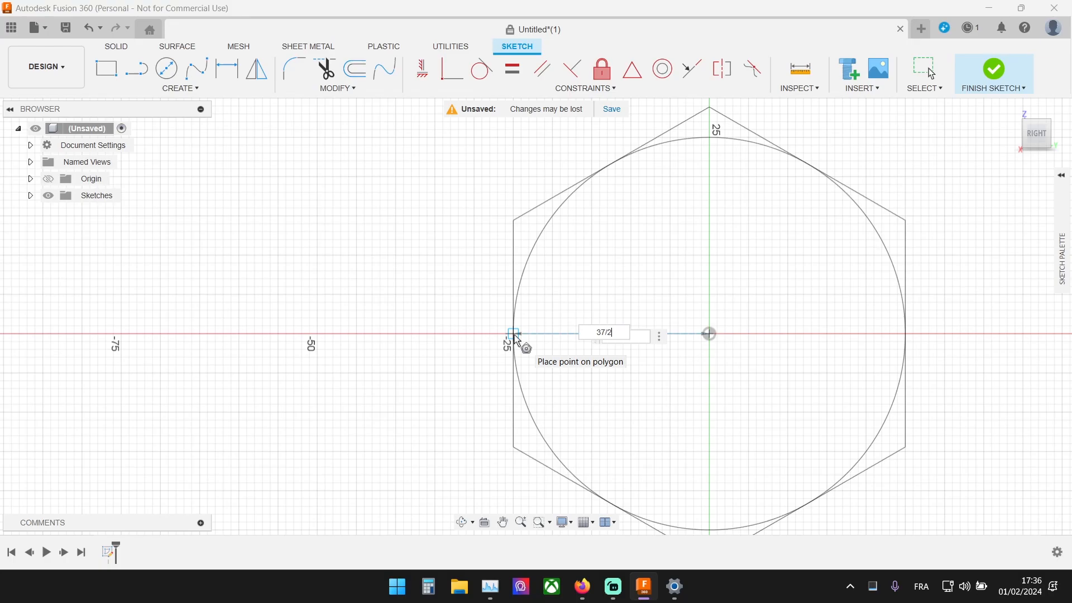
key("Tab")
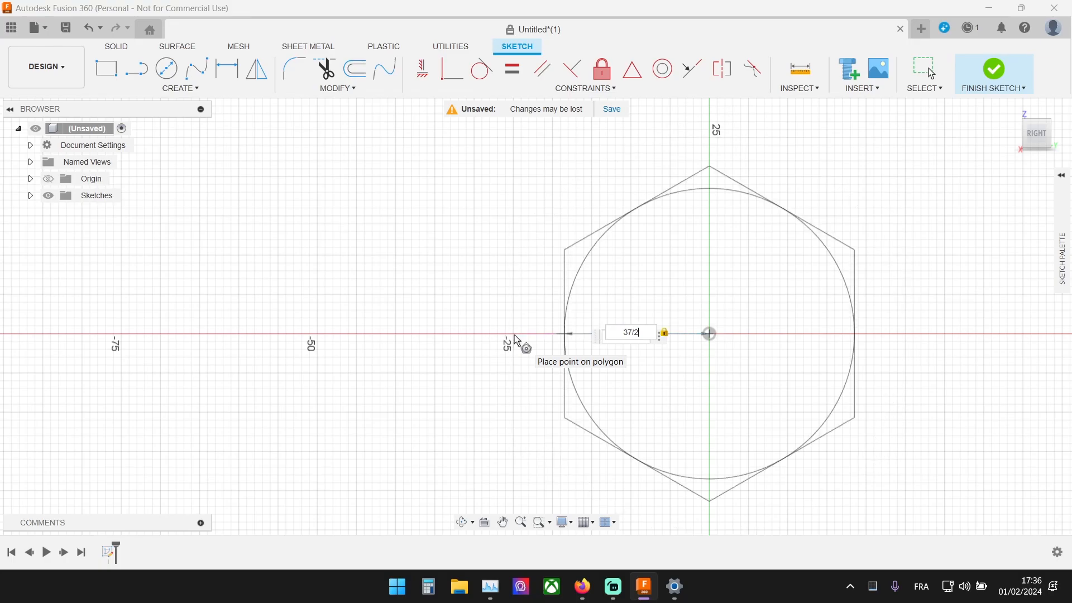
middle_click_drag(517, 341, 355, 341)
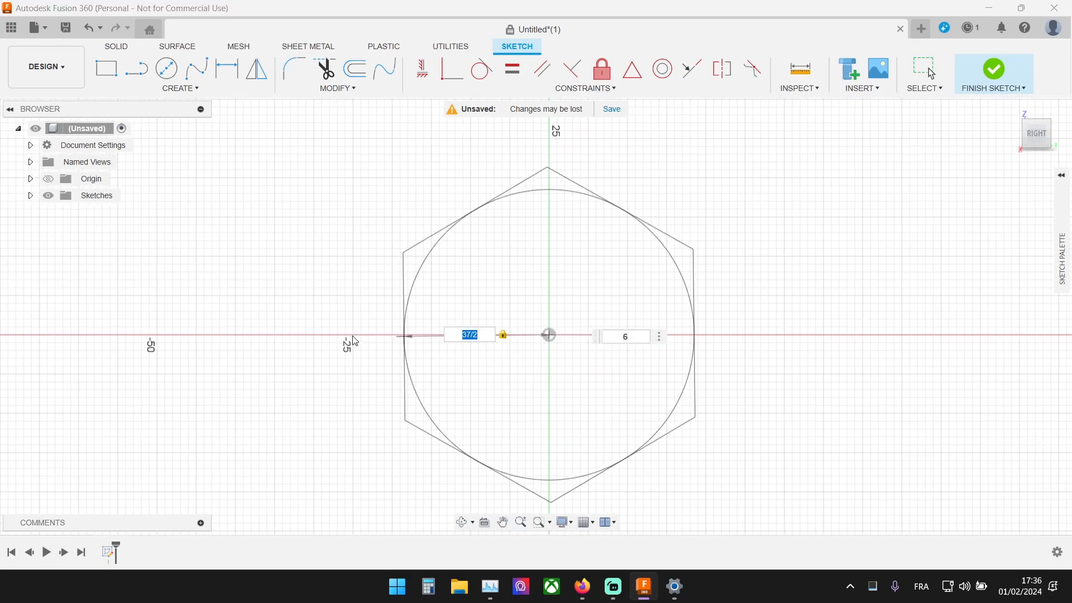
key("Tab")
type("8")
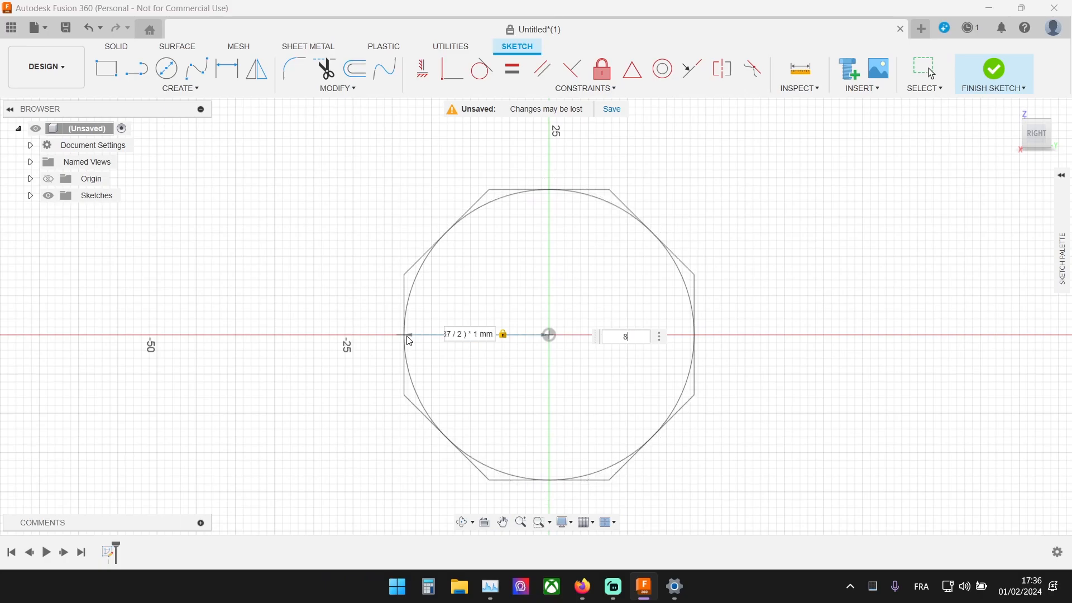
key("Return")
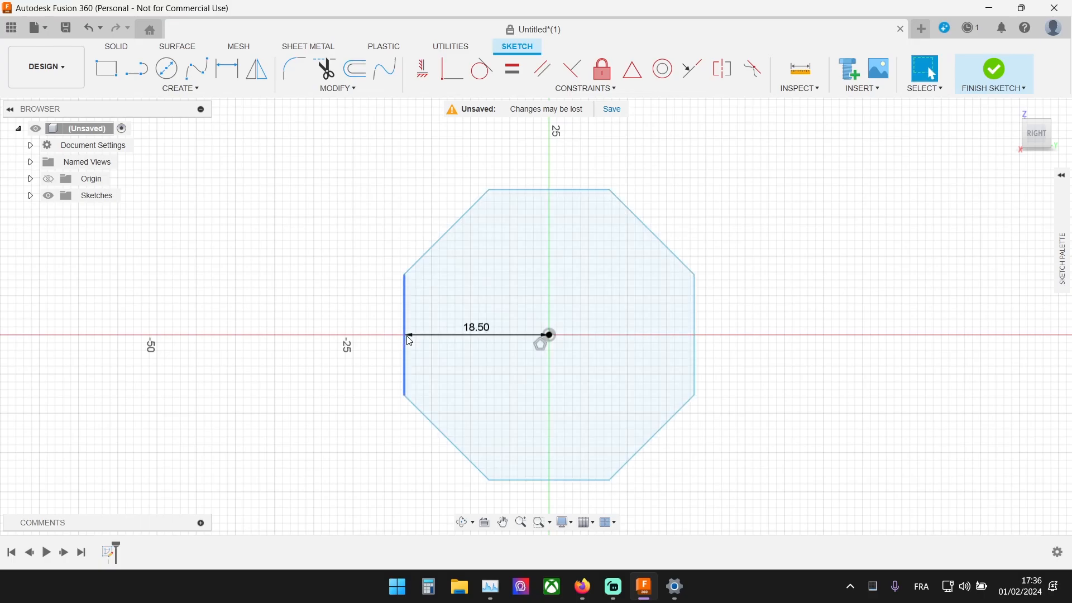
- Offset the complete octagon outline outward by 1 mm
left_click(358, 71)
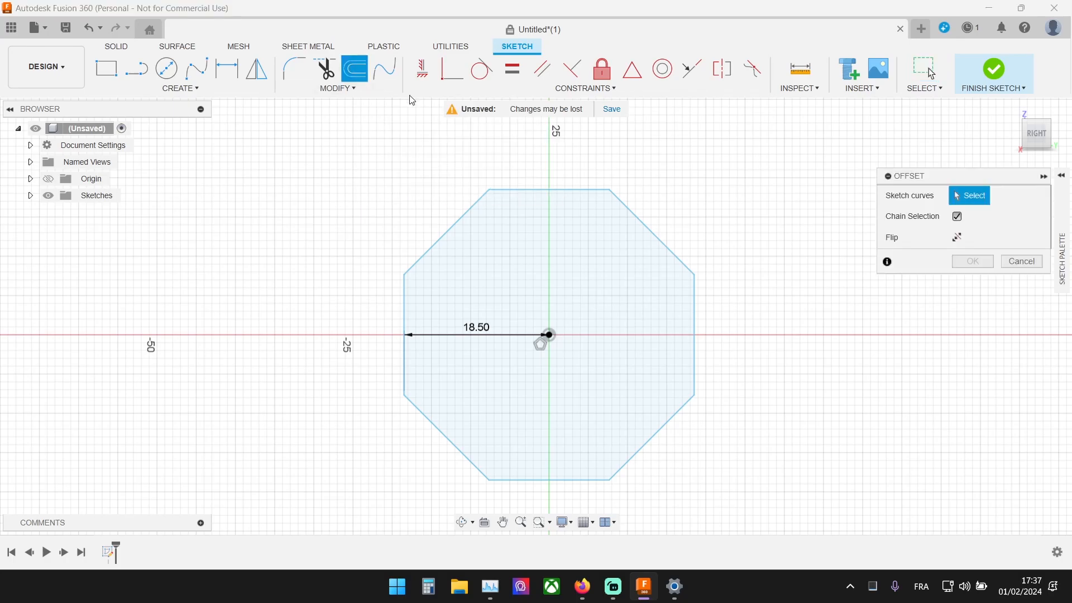
left_click(529, 194)
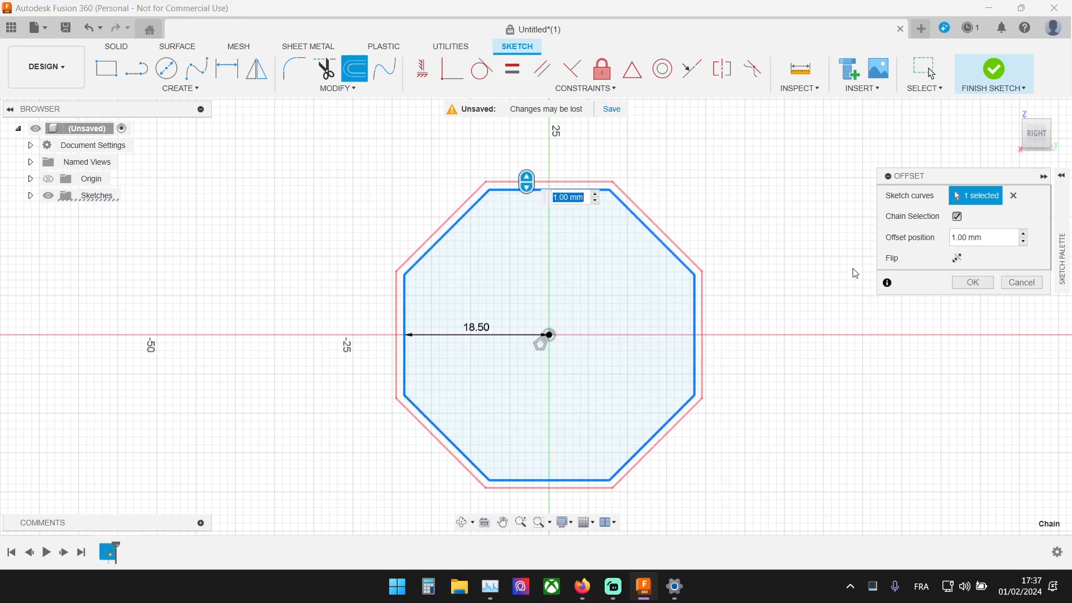
left_click(980, 286)
- Begin a rectangular sketch pattern with both concentric octagons as the objects
scroll(483, 194, "down", 5)
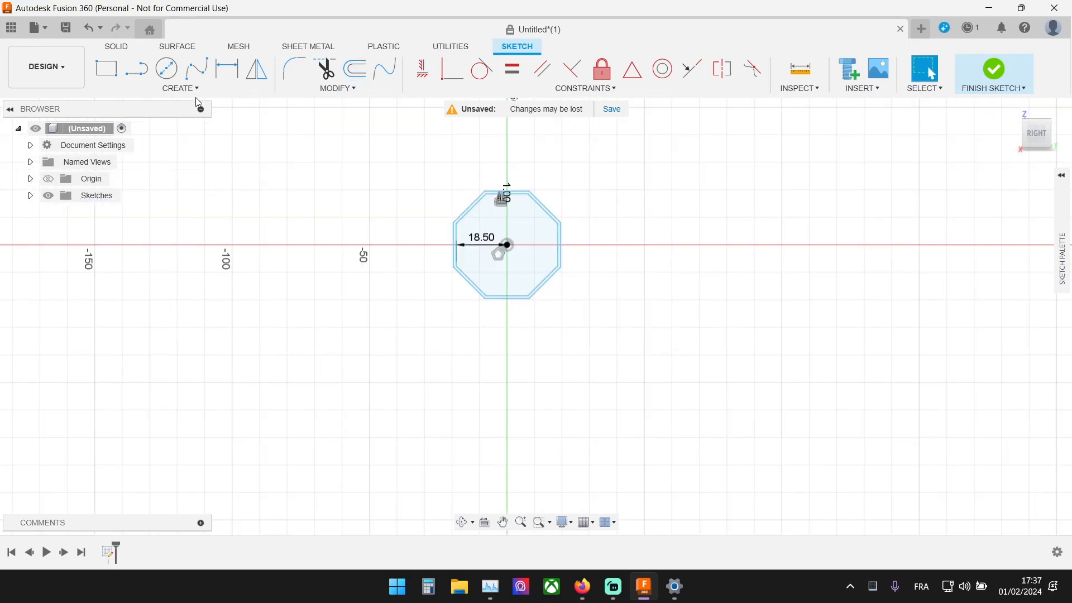
left_click(157, 91)
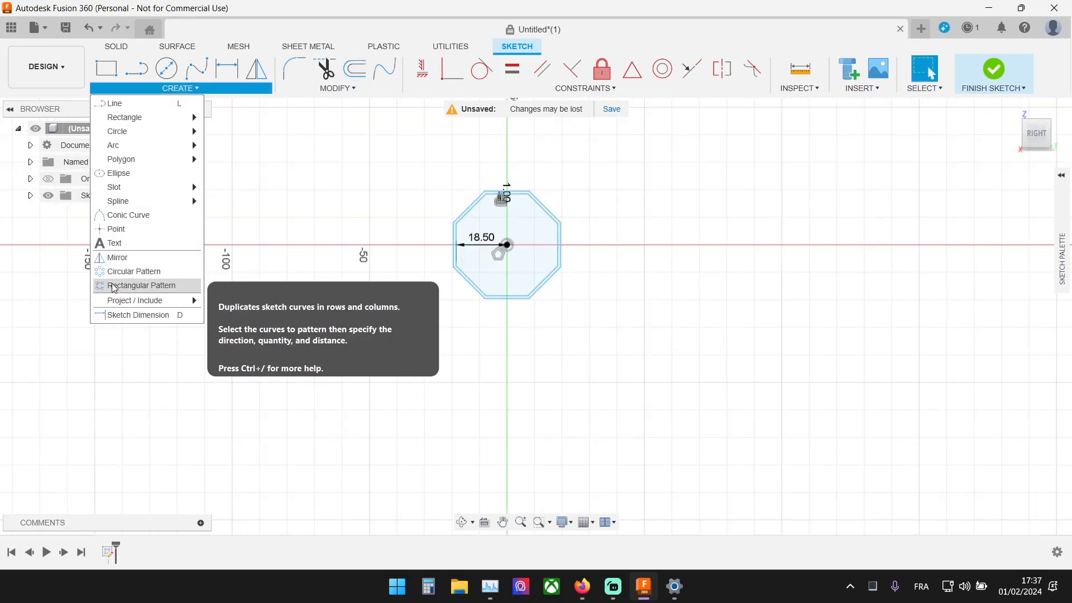
left_click(134, 285)
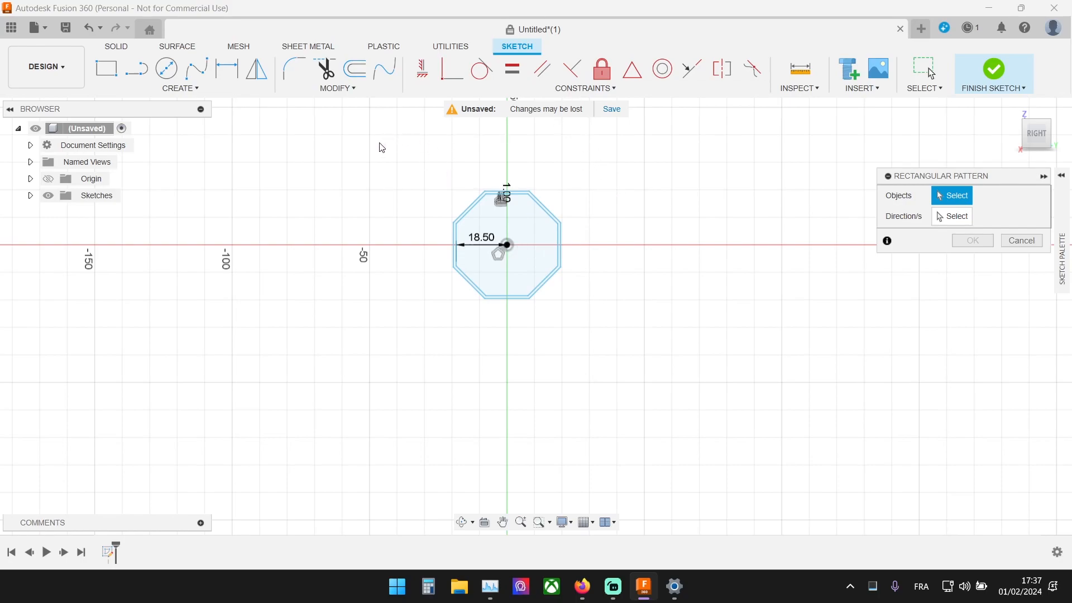
left_click_drag(370, 132, 648, 392)
scroll(544, 235, "up", 5)
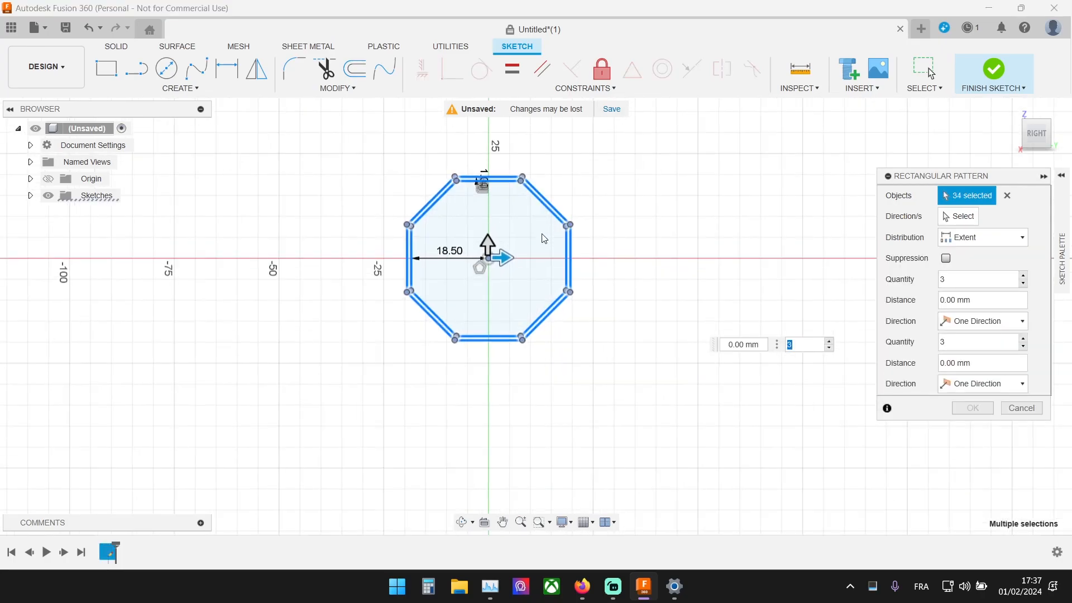
middle_click_drag(569, 211, 474, 225)
- Set the pattern's horizontal direction to 4 instances over a 114 mm extent, making neighbouring octagons share their 1 mm walls
mouse_move(372, 274)
left_mouse_down()
mouse_move(911, 269)
mouse_move(899, 263)
left_mouse_up()
middle_click_drag(731, 233, 384, 242)
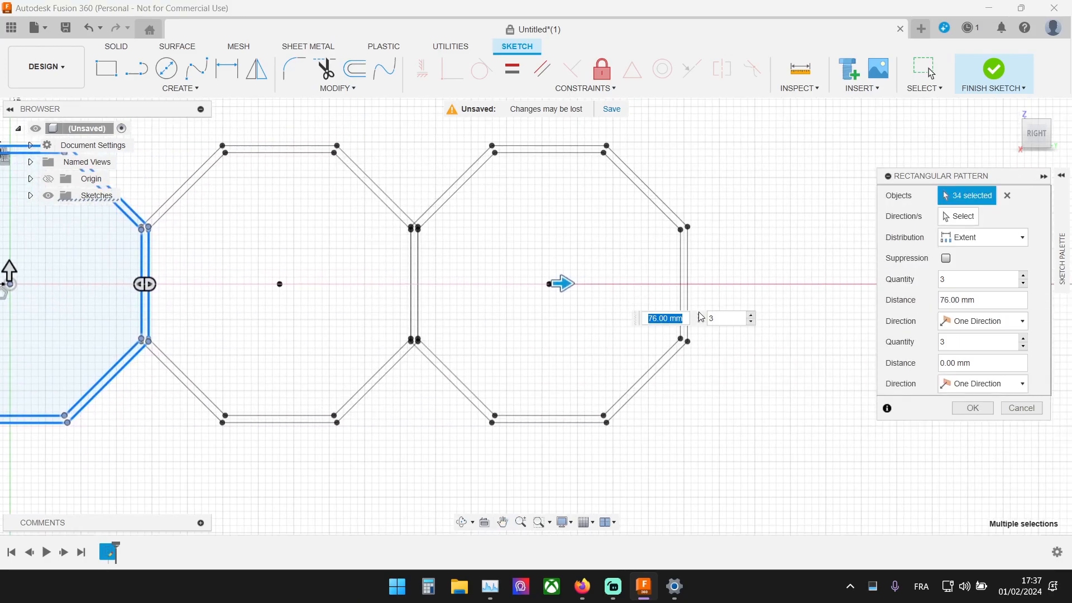
left_click(729, 318)
mouse_move(561, 284)
left_mouse_down()
mouse_move(876, 287)
mouse_move(809, 283)
mouse_move(838, 285)
mouse_move(827, 273)
mouse_move(808, 282)
left_mouse_up()
scroll(778, 251, "up", 5)
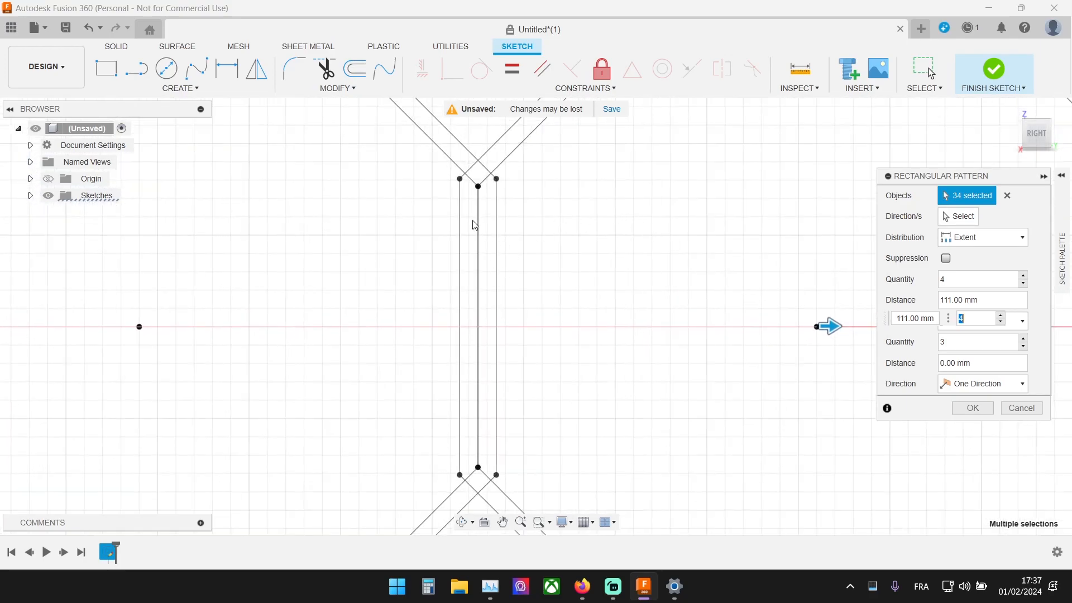
left_click_drag(840, 326, 813, 326)
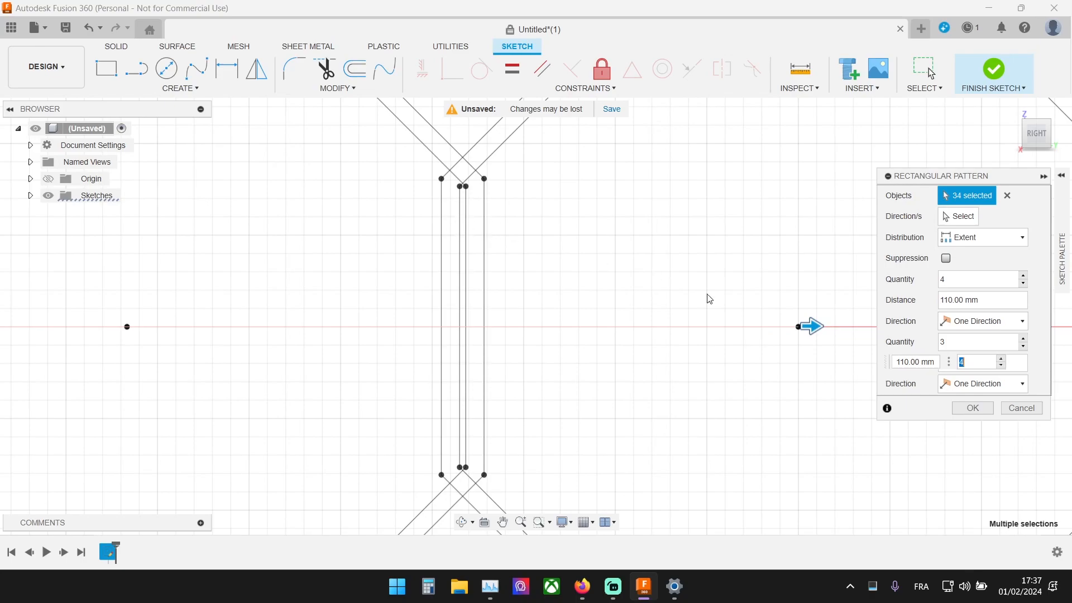
left_click_drag(814, 326, 881, 325)
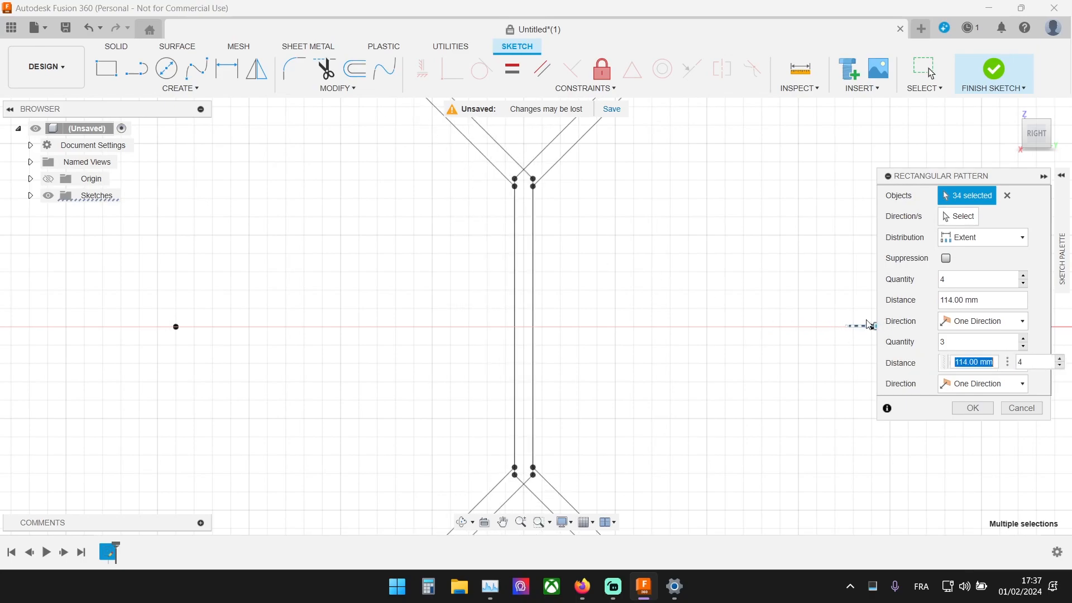
scroll(515, 152, "down", 3)
scroll(515, 152, "up", 5)
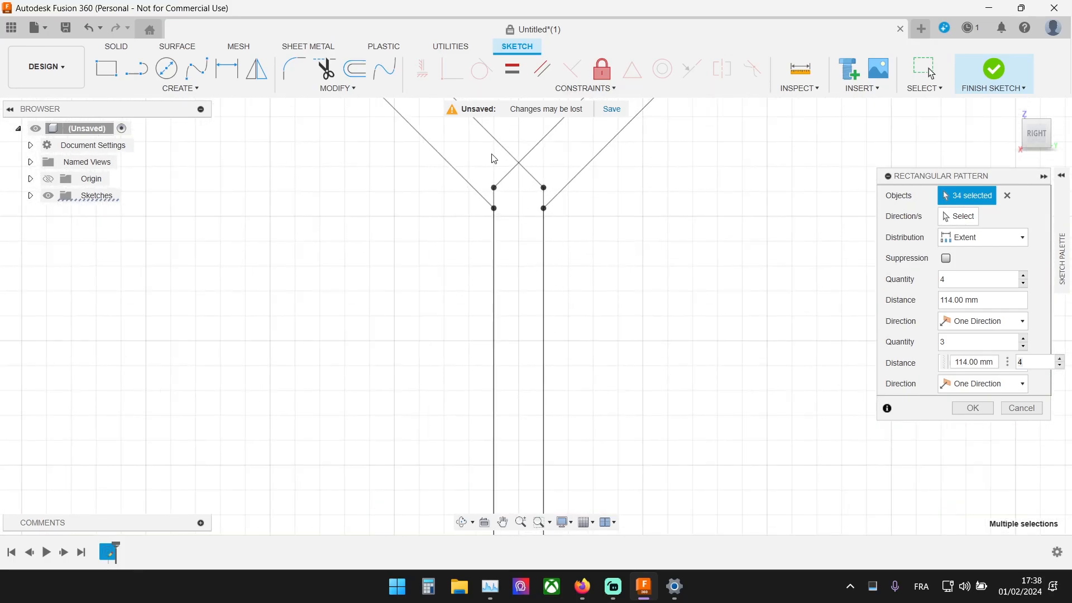
scroll(134, 363, "down", 5)
scroll(337, 282, "up", 4)
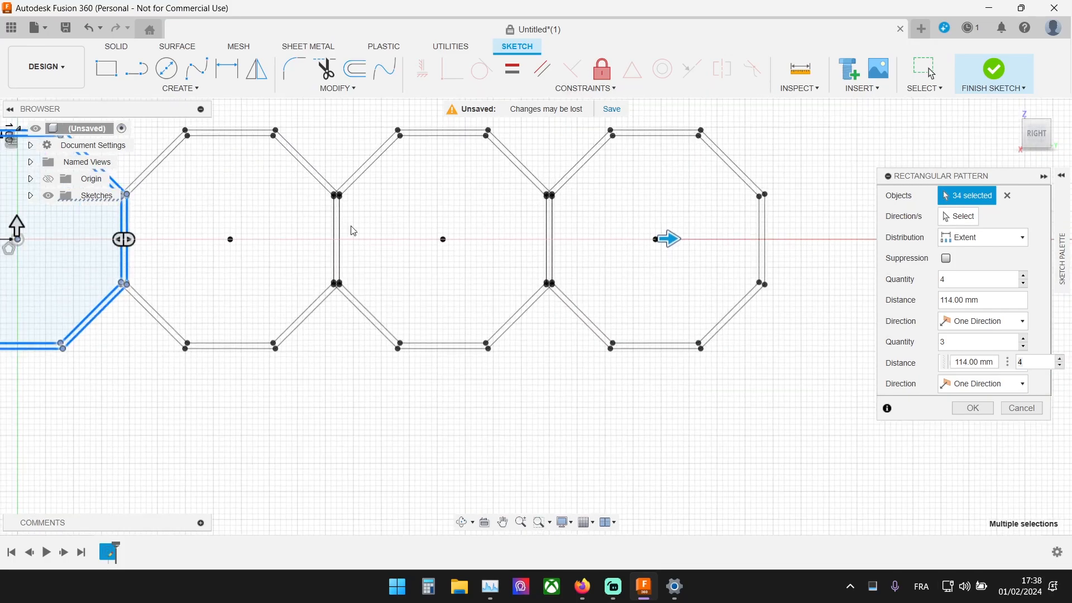
- Extend the pattern upward about 25 mm and set its vertical quantity to 2
middle_click_drag(354, 230, 884, 348)
scroll(775, 321, "down", 2)
mouse_move(669, 292)
middle_mouse_down()
mouse_move(583, 273)
mouse_move(366, 273)
mouse_move(404, 316)
middle_mouse_up()
scroll(365, 272, "down", 1)
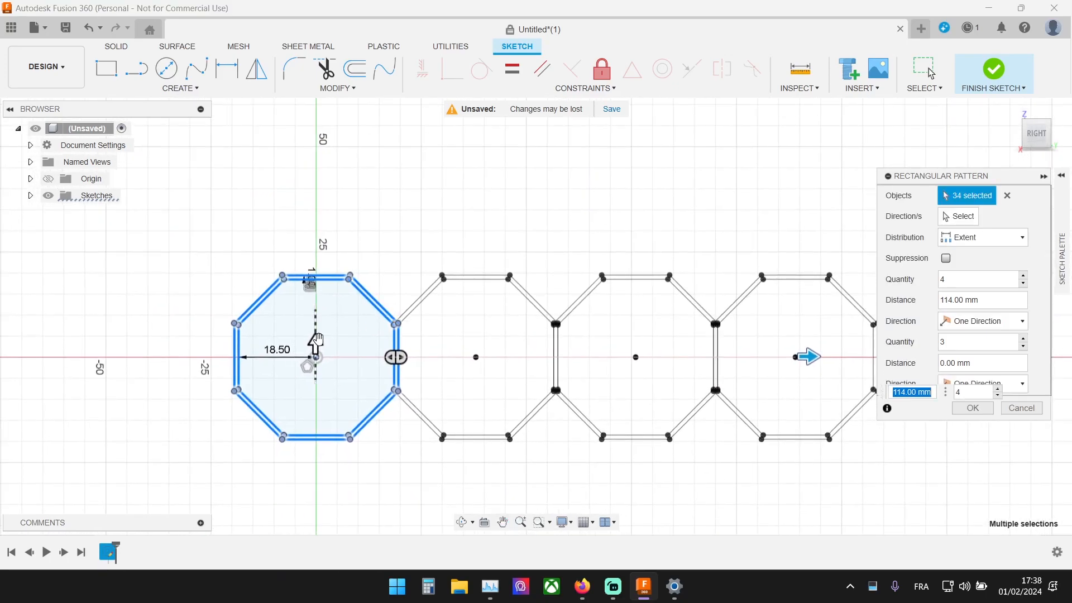
left_click(311, 325)
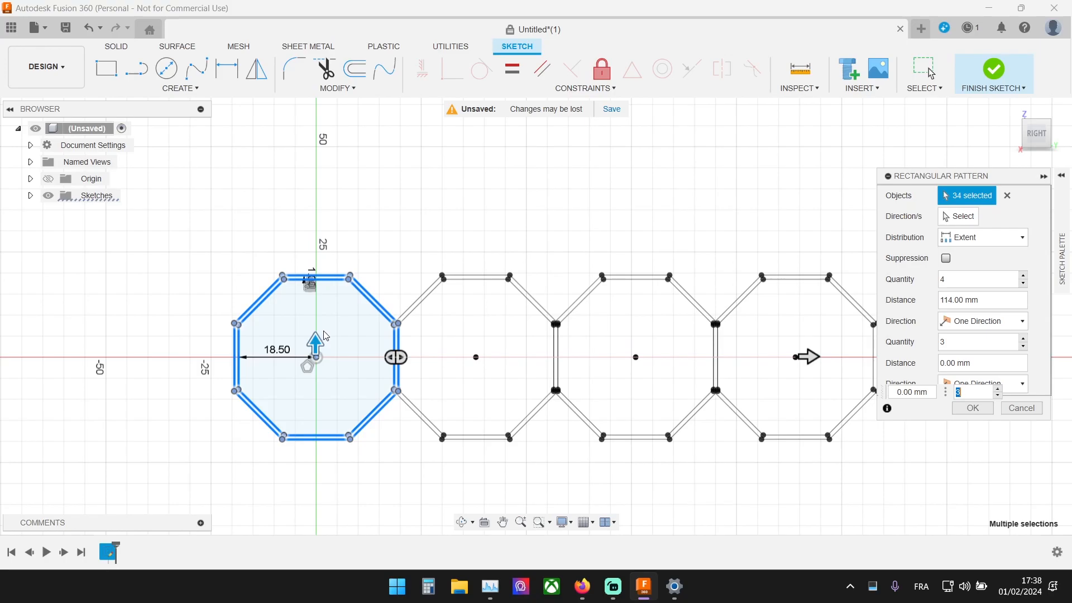
left_click(316, 344)
left_click_drag(316, 342, 340, 232)
left_click(481, 286)
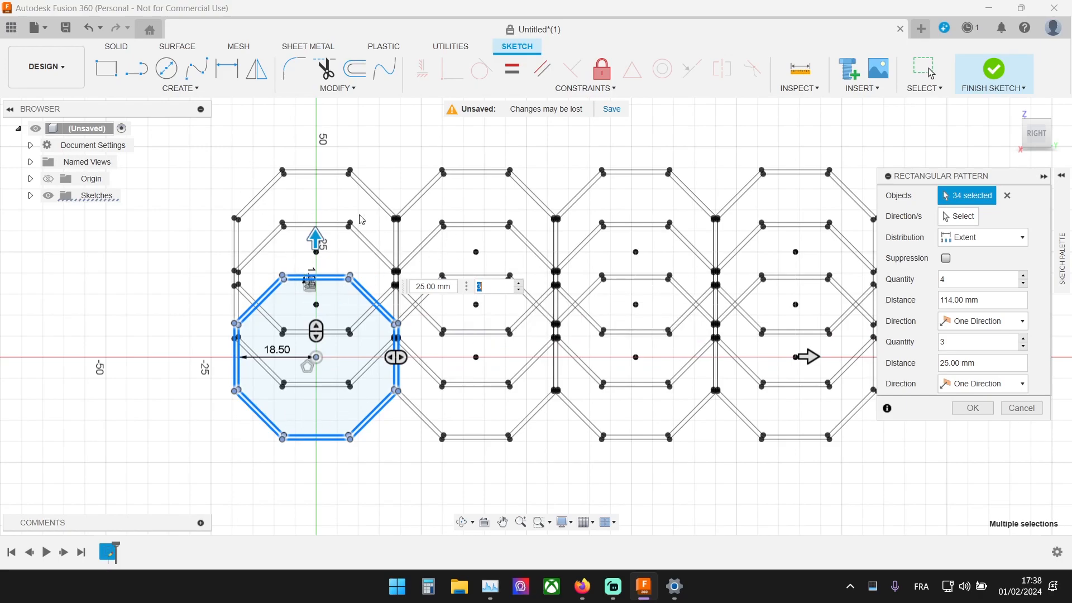
type("2")
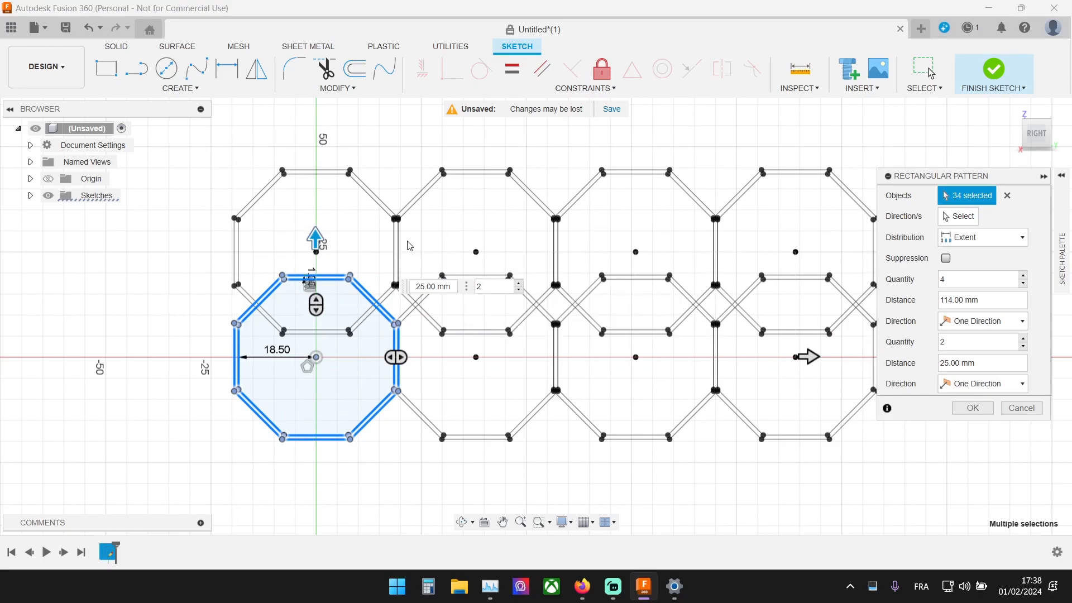
- Set the pattern's vertical distance to 38 mm, making the two rows share their walls, and complete the pattern
left_click_drag(311, 241, 311, 184)
scroll(310, 262, "up", 3)
scroll(310, 262, "up", 4)
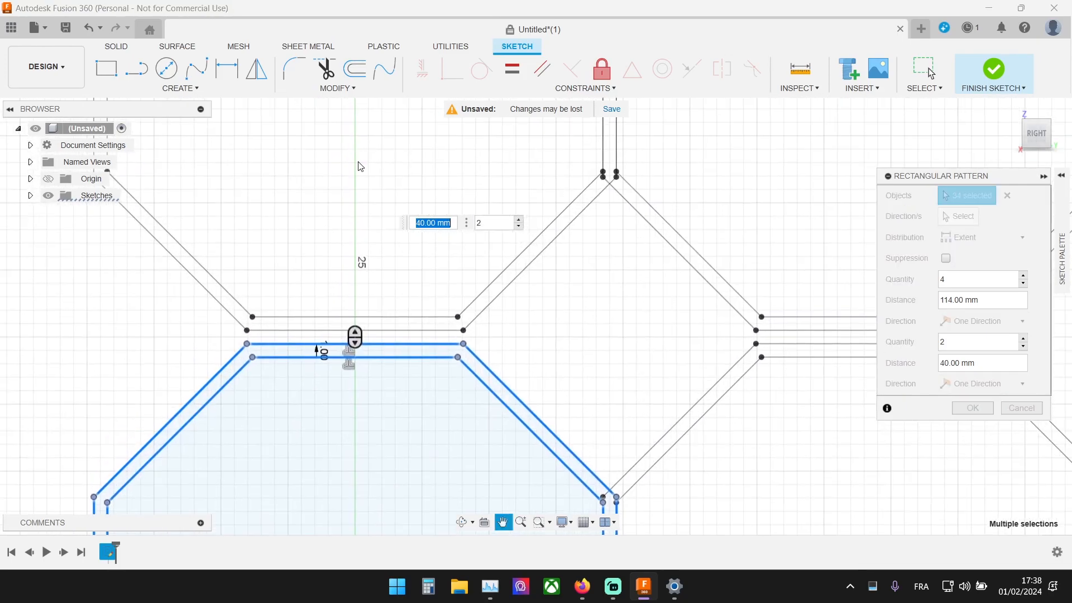
middle_click_drag(380, 103, 390, 168)
left_click(366, 124)
left_click_drag(365, 122, 366, 149)
key("Tab")
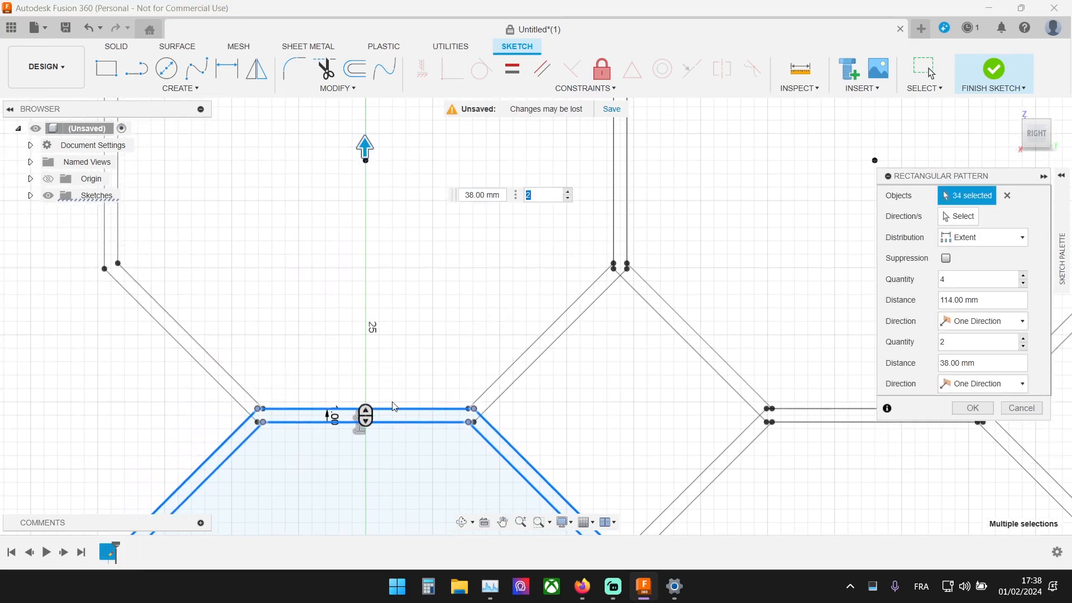
scroll(389, 423, "up", 3)
scroll(583, 421, "down", 8)
middle_click_drag(747, 416, 420, 323)
scroll(420, 322, "down", 3)
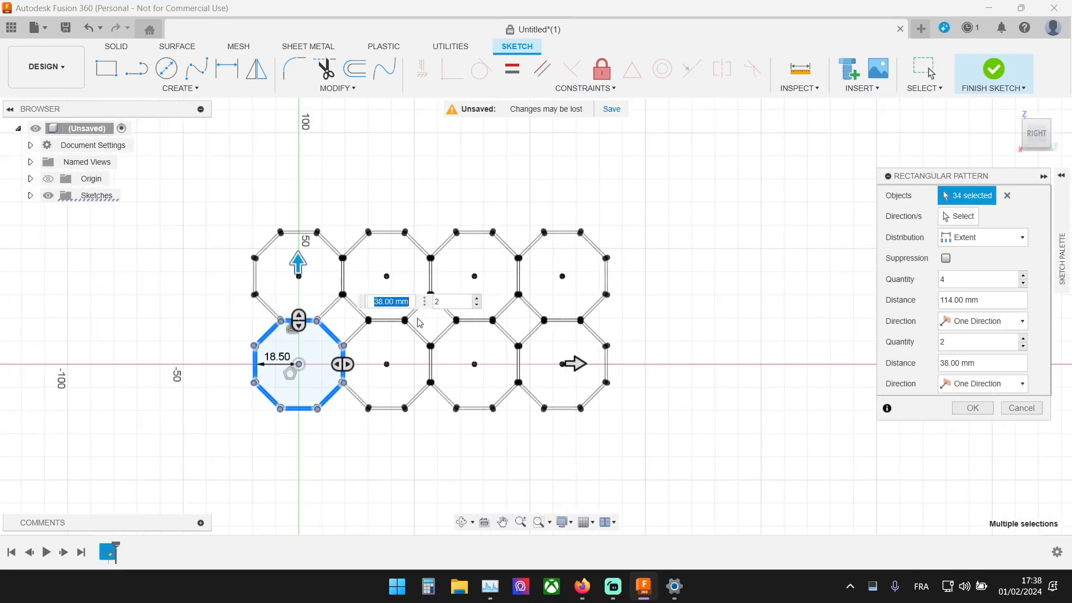
key("Return")
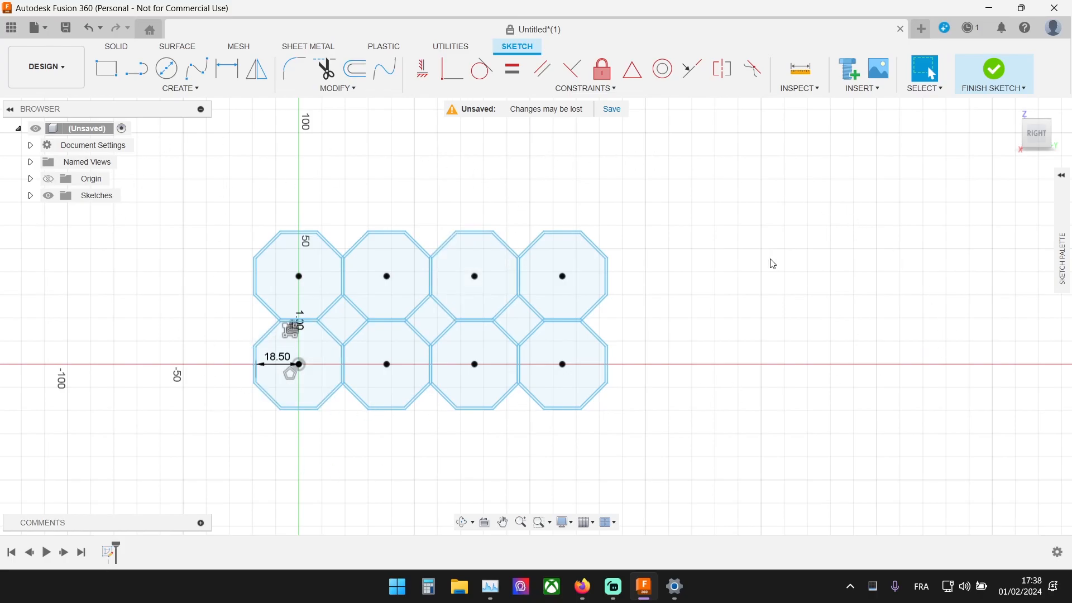
- Select all the octagon grid profiles, excluding the three diamond-shaped gaps between the cells
mouse_move(150, 163)
left_mouse_down()
mouse_move(449, 374)
mouse_move(803, 547)
mouse_move(749, 487)
left_mouse_up()
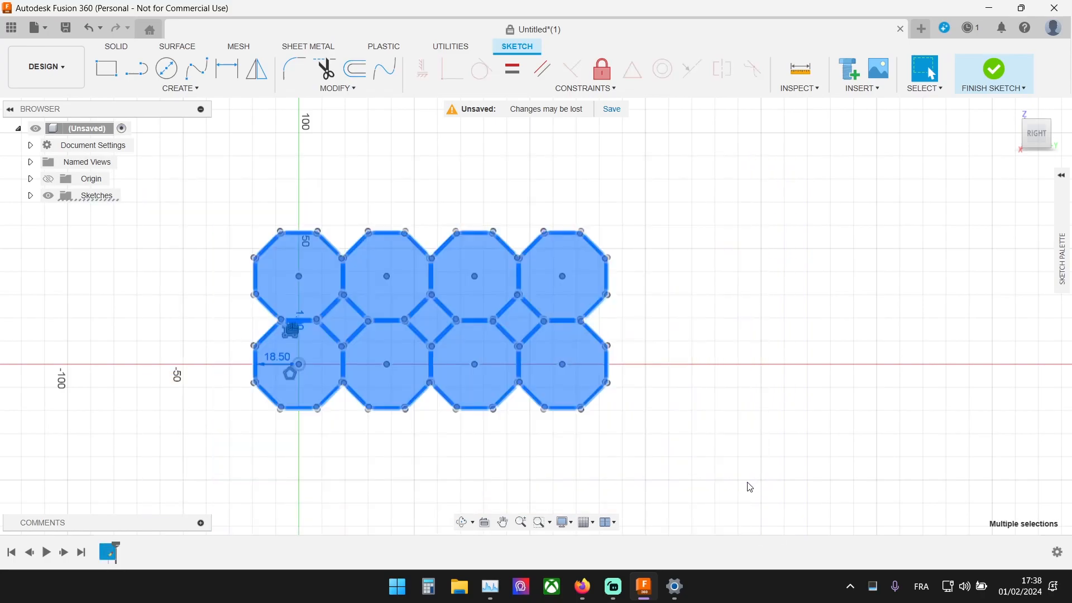
left_click(519, 317)
left_click(426, 317, "ctrl")
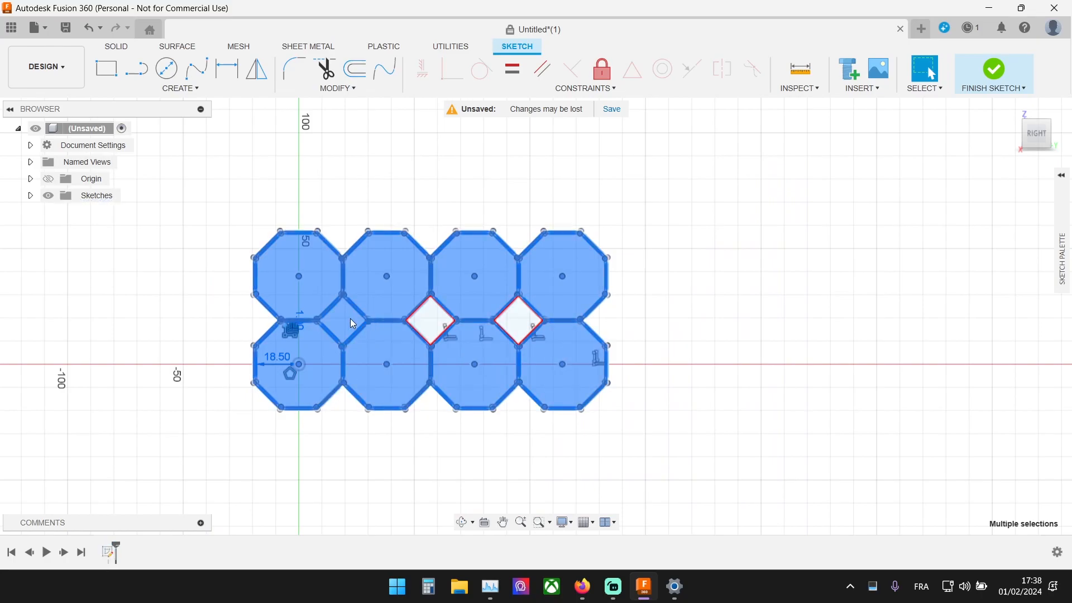
scroll(450, 322, "up", 4)
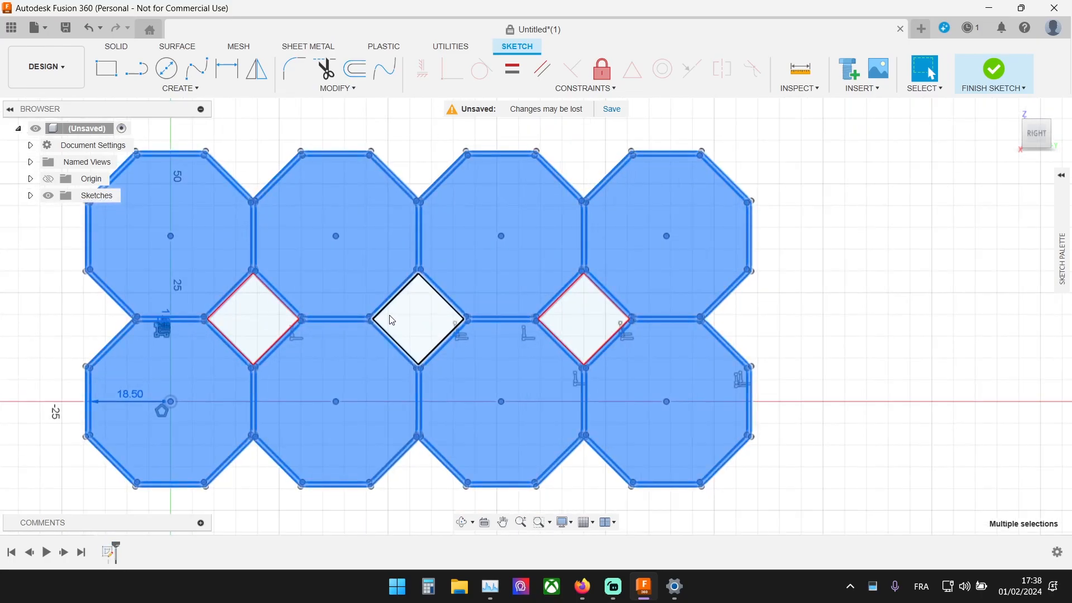
left_click(254, 317)
scroll(485, 322, "down", 3)
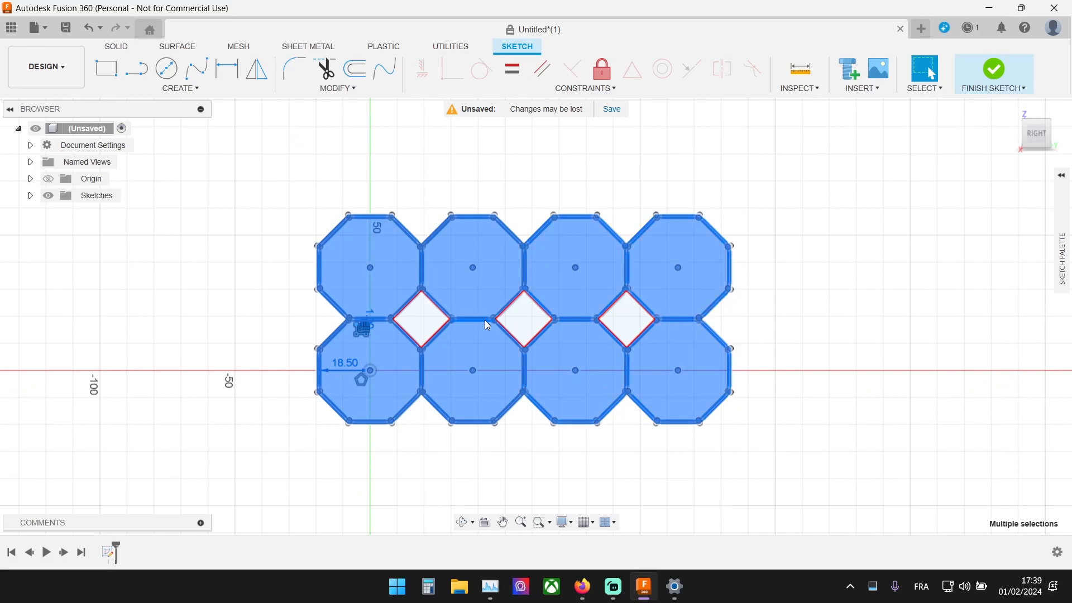
- Finish the sketch and extrude the selected octagon and wall profiles 1 mm as a new body to form the base
left_click(995, 67)
left_click(116, 47)
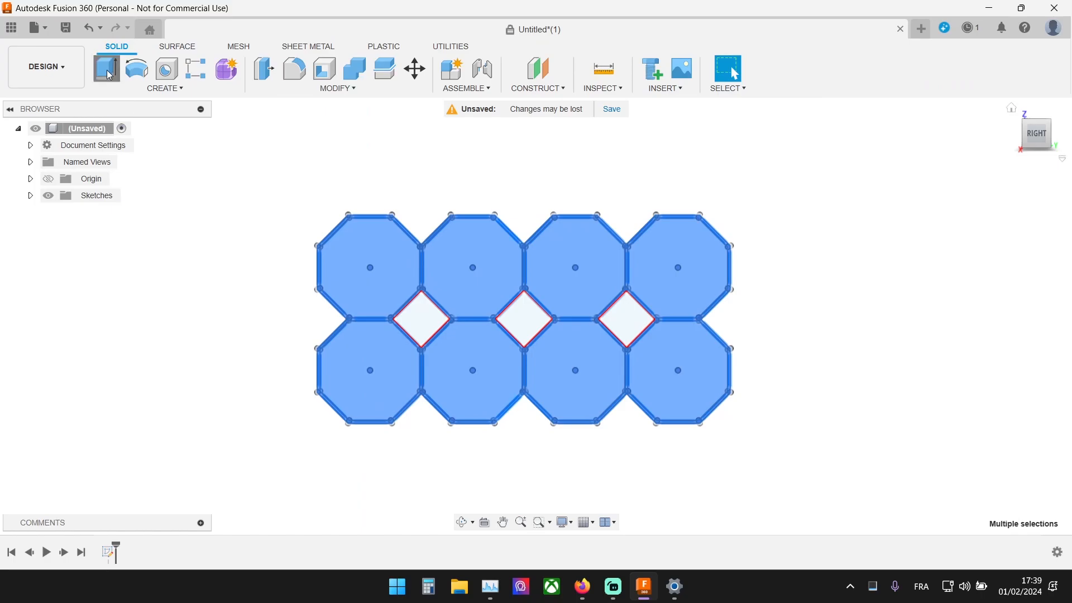
left_click(107, 70)
type("1")
middle_click_drag(331, 322, 359, 313, "shift")
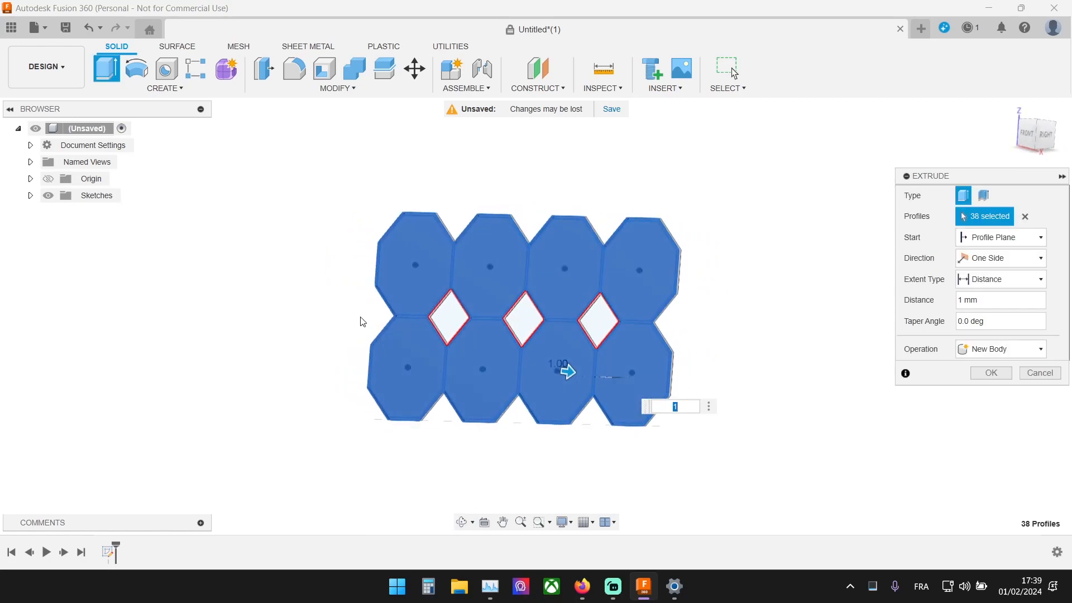
left_click(991, 372)
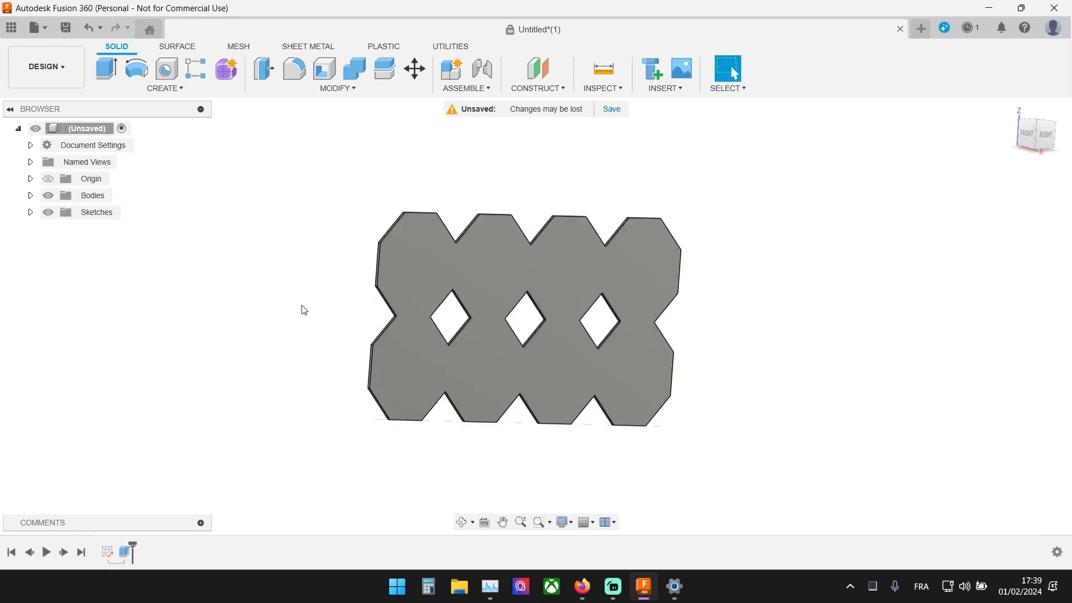
- Show Sketch1 again and, from the back of the base, select the leftmost horizontal shared wall and the two diagonal walls meeting its inner end
left_click(31, 212)
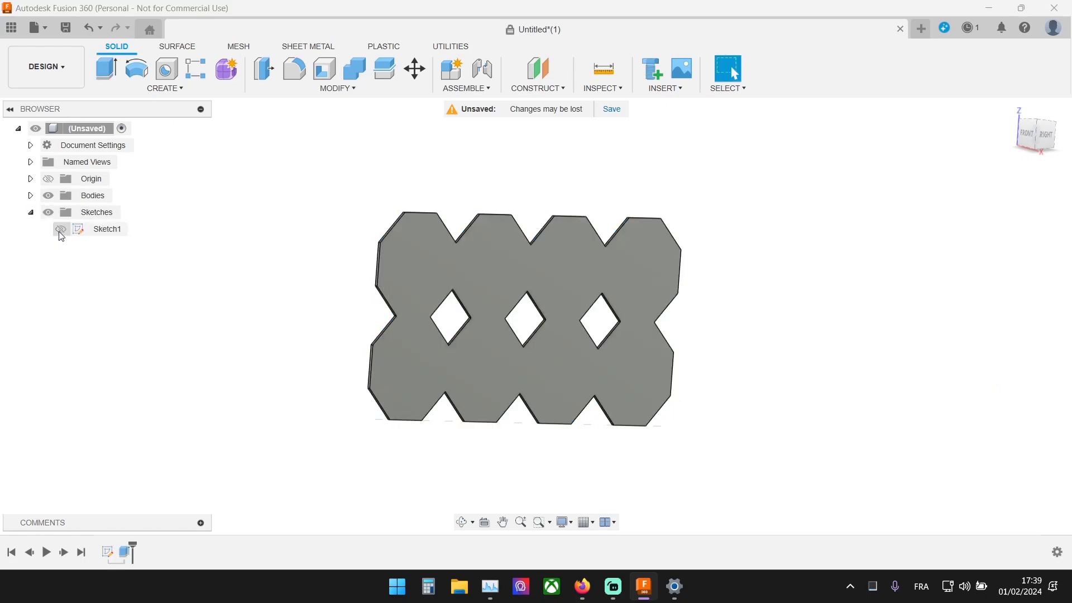
left_click(60, 230)
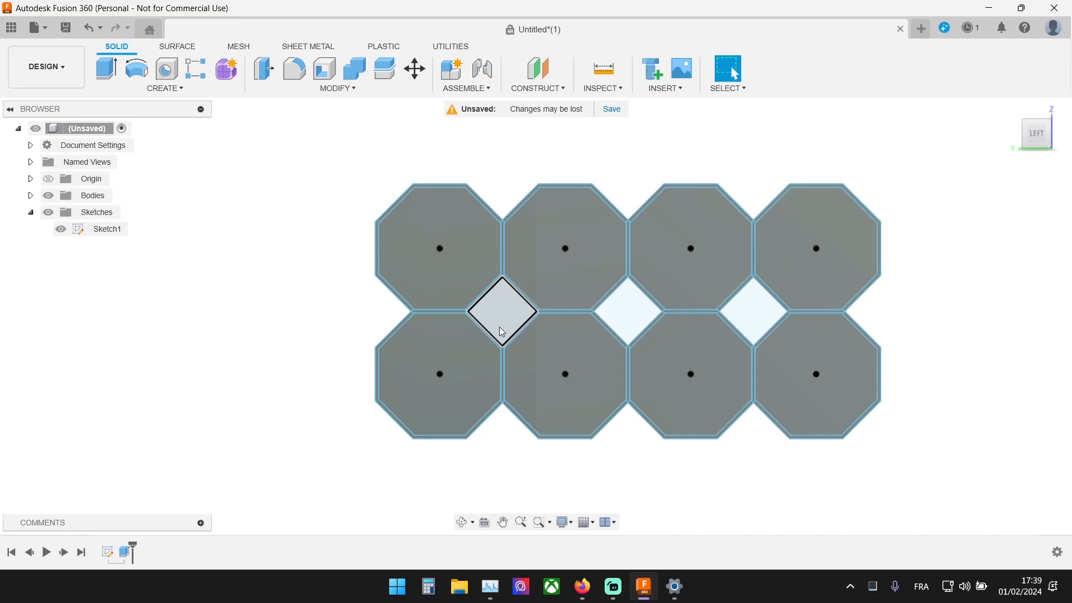
scroll(443, 308, "up", 5)
scroll(338, 316, "up", 4)
left_click(450, 317)
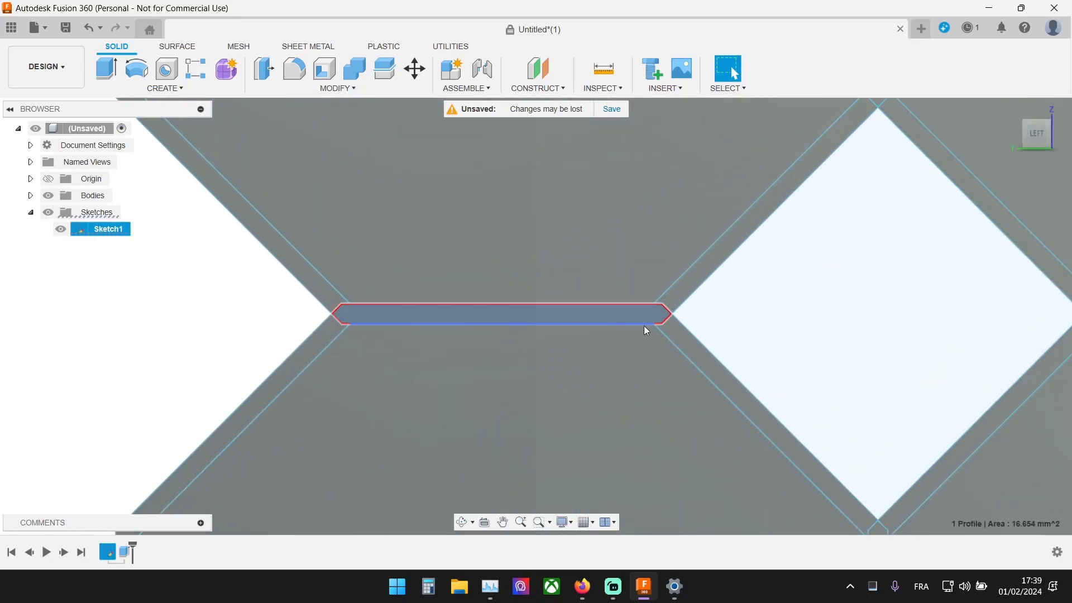
scroll(640, 305, "up", 3)
scroll(728, 281, "up", 2)
left_click(734, 262, "ctrl")
left_click(709, 353, "ctrl")
- Add the outer wall profiles of the two leftmost octagons to the selection
scroll(365, 339, "down", 5)
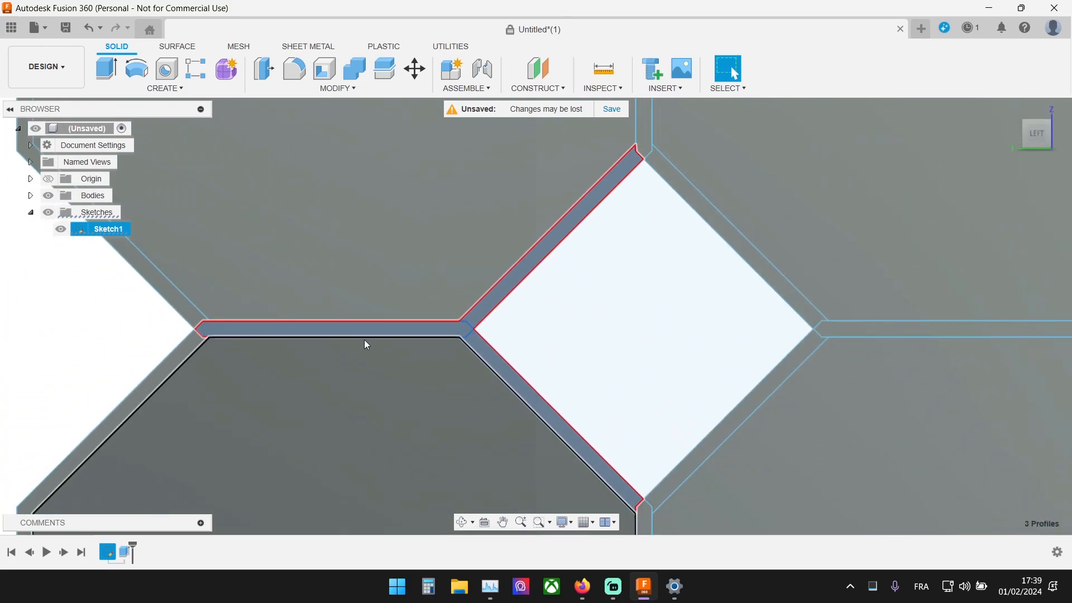
scroll(368, 344, "down", 2)
scroll(330, 374, "up", 5)
left_click(318, 340, "ctrl")
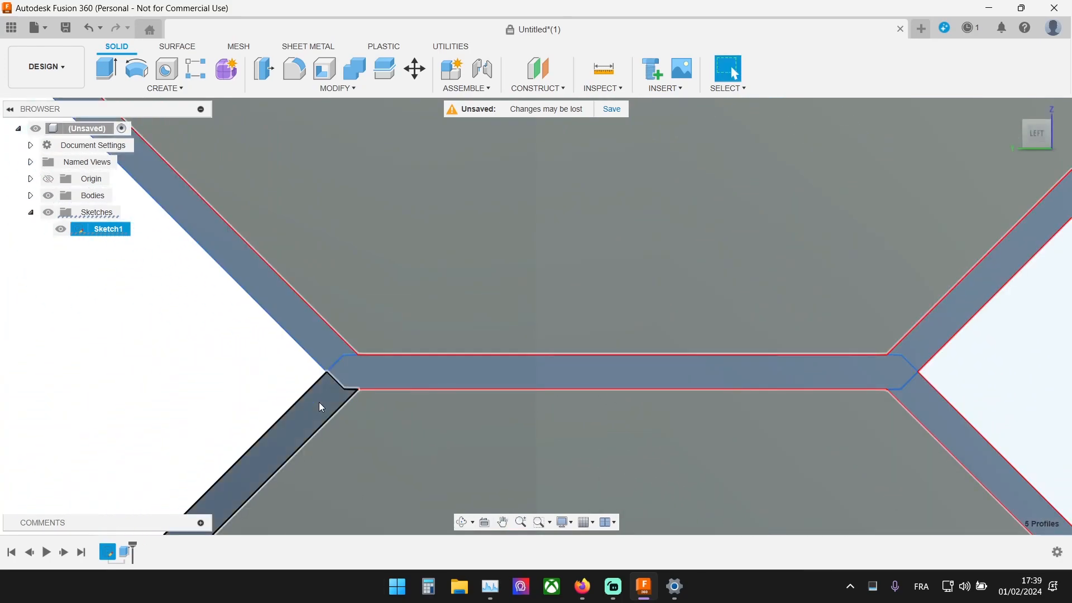
left_click(319, 401, "ctrl")
- Extend the selection with vertical shared walls and the wall profiles around the rightmost diamond and the right end of the grid
scroll(321, 402, "down", 5)
scroll(517, 129, "up", 3)
middle_click_drag(502, 161, 526, 233)
left_click(532, 215, "ctrl")
left_click(549, 196, "ctrl")
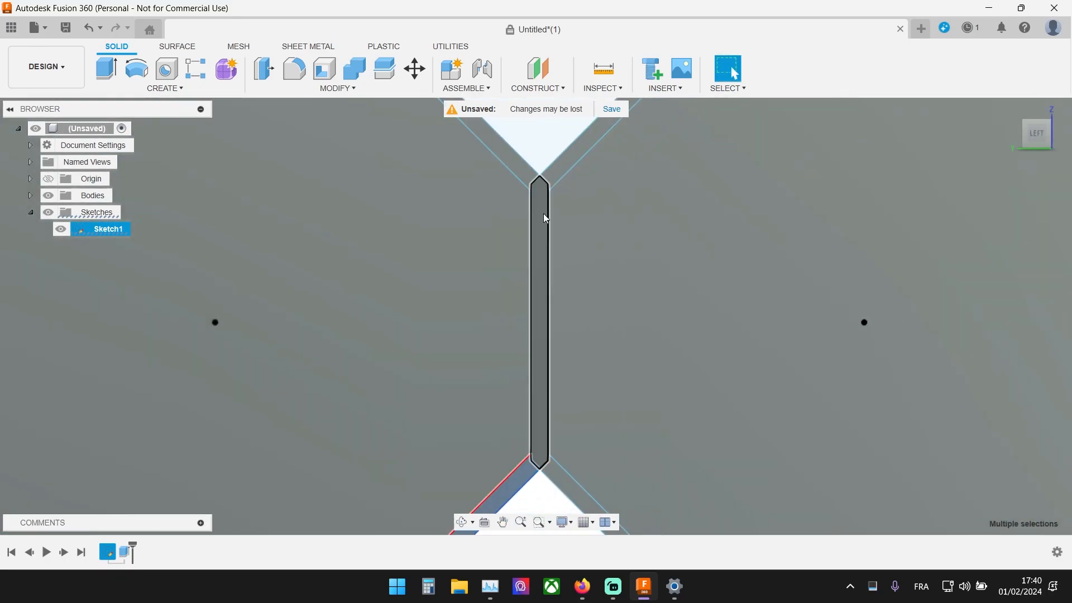
left_click(559, 476, "ctrl")
scroll(560, 476, "down", 5)
scroll(664, 366, "up", 5)
left_click(507, 346, "ctrl")
left_click(225, 134, "ctrl")
left_click(196, 185, "ctrl")
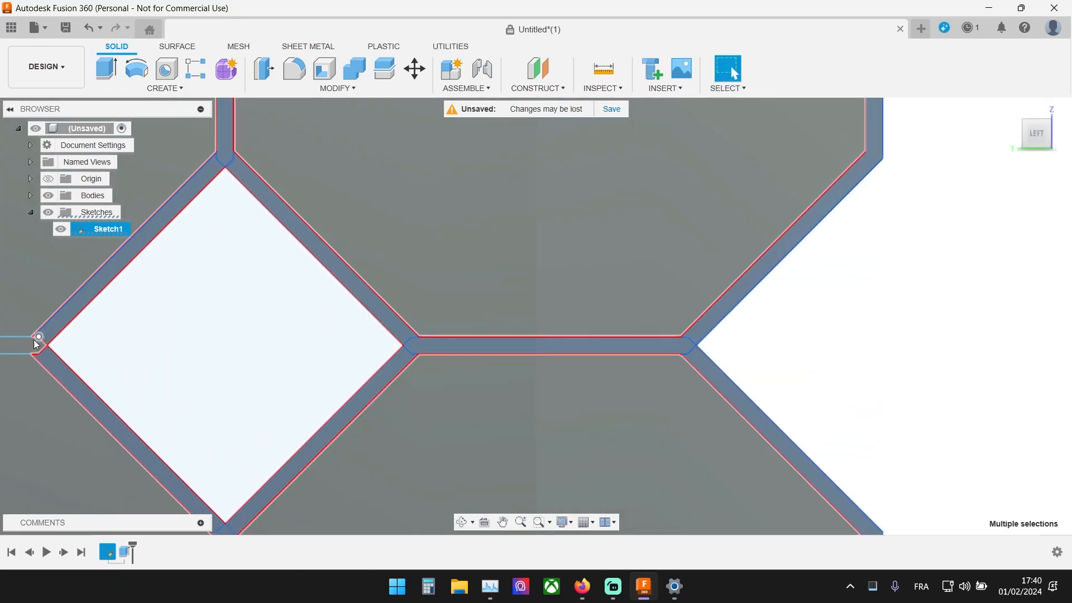
- Add the remaining shared wall profiles around the middle of the grid, completing the wall selection without cell interiors or diamond gaps
left_click(25, 345, "ctrl")
middle_click_drag(26, 345, 885, 375)
left_click(412, 210, "ctrl")
left_click(436, 176, "ctrl")
left_click(468, 220, "ctrl")
left_click(198, 376, "ctrl")
middle_click_drag(376, 247, 948, 600)
left_click(428, 253, "ctrl")
scroll(428, 252, "down", 5)
middle_click_drag(580, 307, 628, 230)
scroll(628, 229, "down", 2)
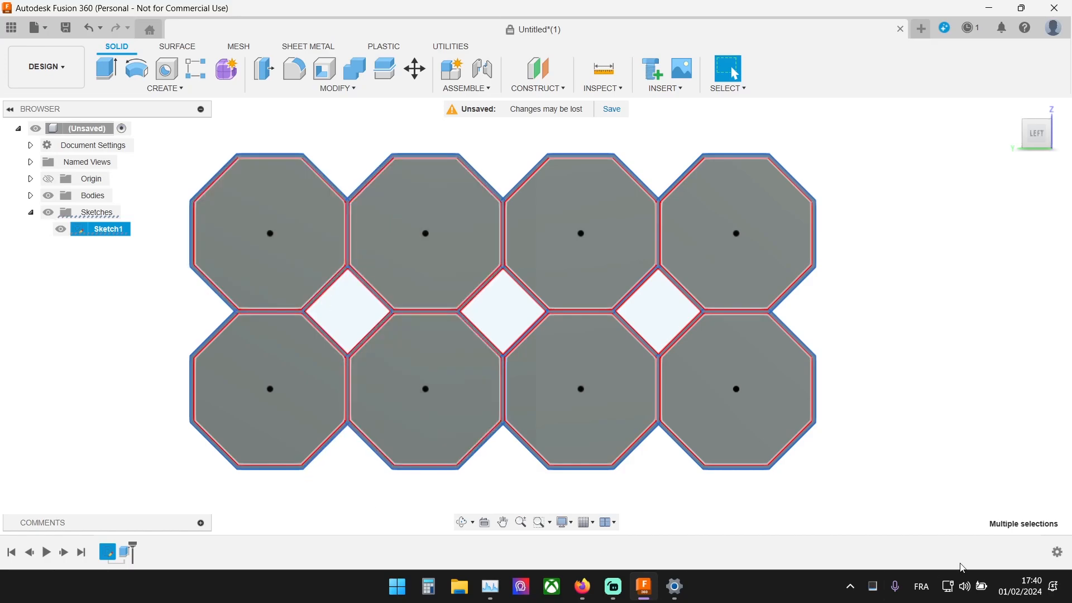
- Extrude the 30 selected wall profiles 90 mm with the Join operation to raise the cell walls from the base
left_click(111, 78)
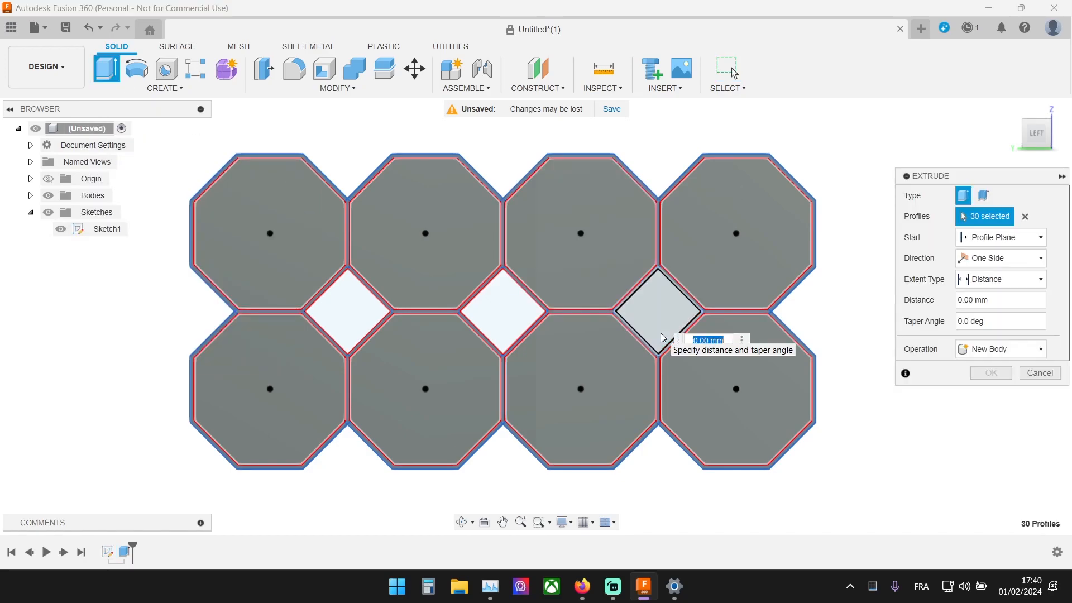
type("90")
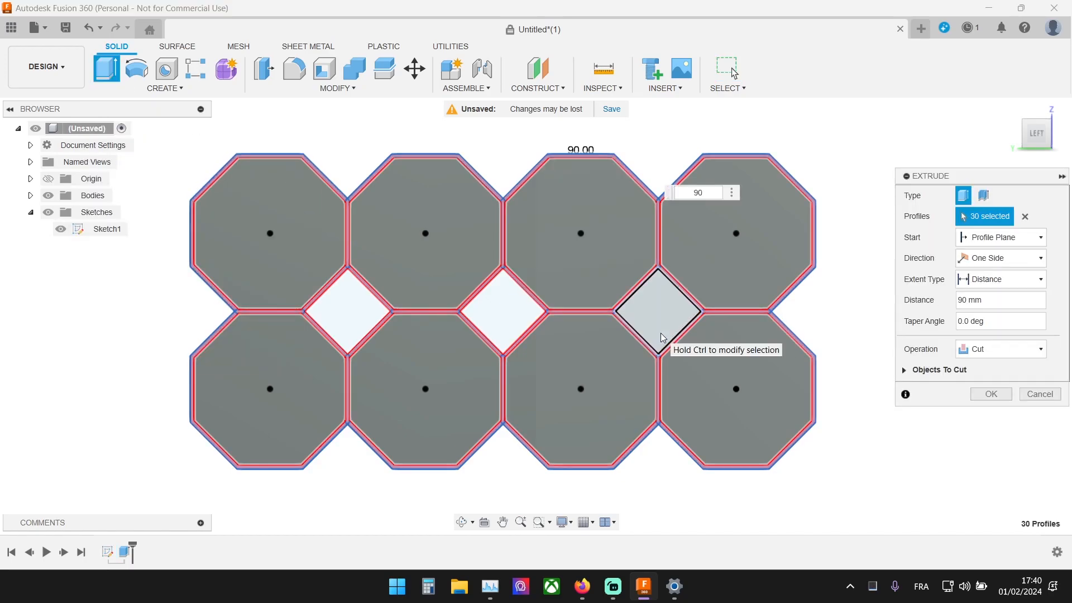
middle_click_drag(420, 360, 447, 312, "shift")
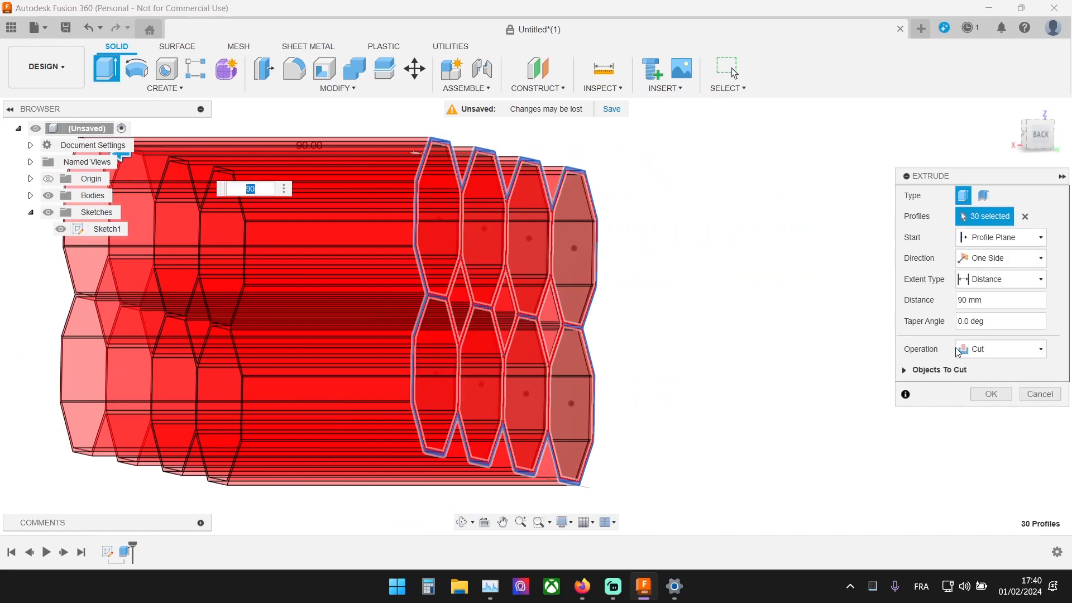
left_click(1019, 347)
left_click(998, 364)
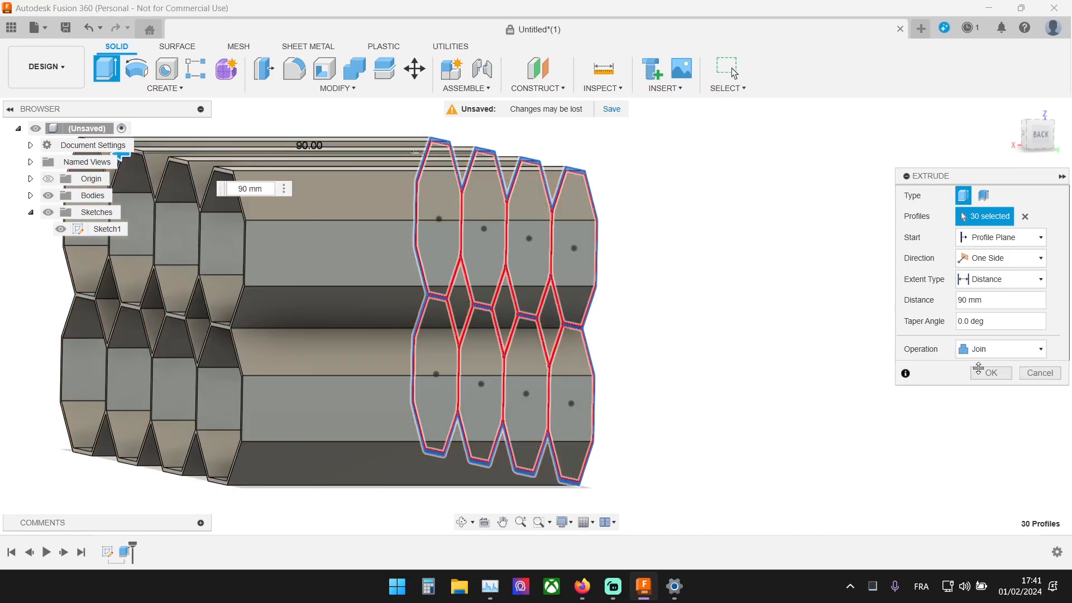
left_click(984, 372)
middle_click_drag(988, 376, 360, 397, "shift")
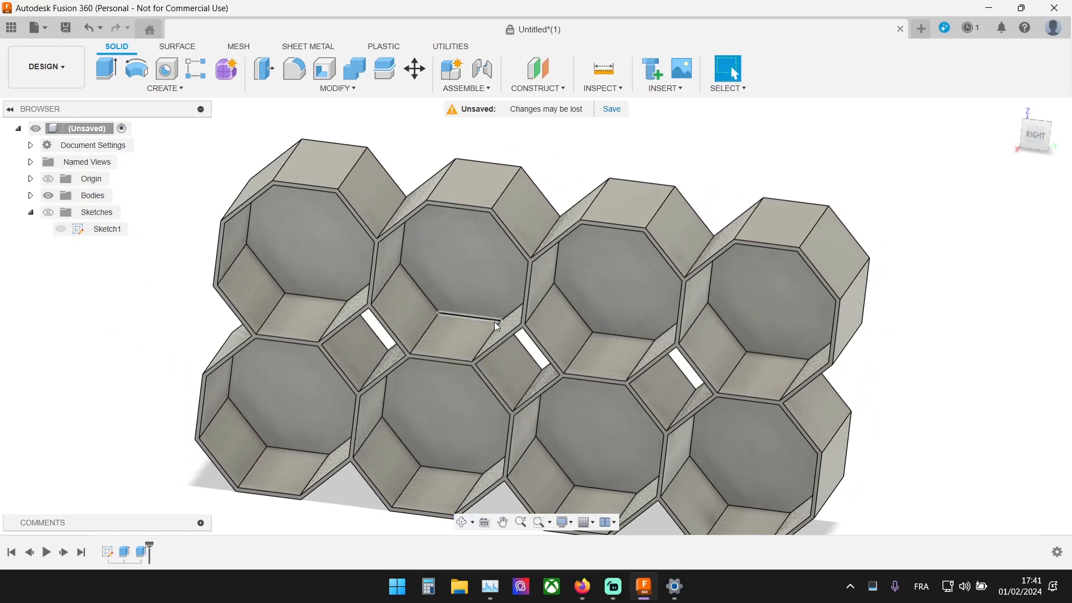